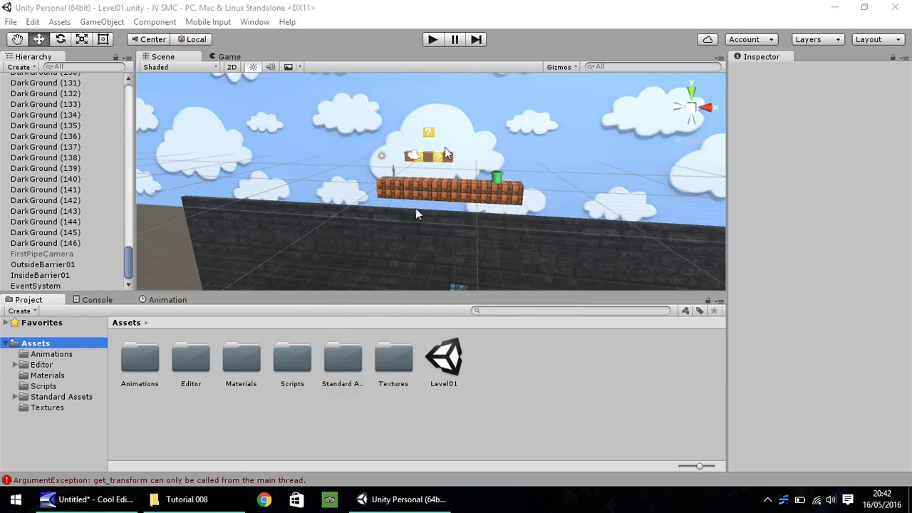
- Open the project's Scripts folder to list Pipe001Entry and the other JavaScript files
click(45, 386)
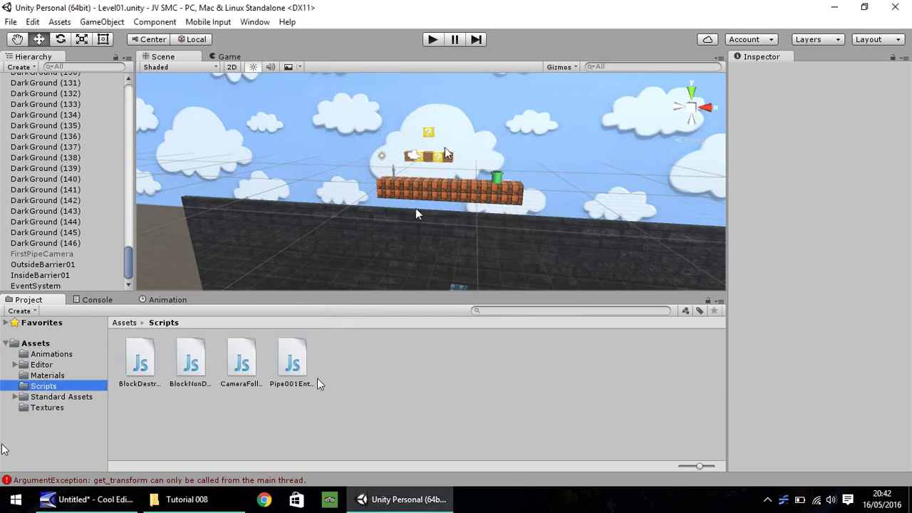
- Open Pipe001Entry.js in MonoDevelop to review its OnTriggerEnter, Update and WaitingForPipe code
click(287, 364)
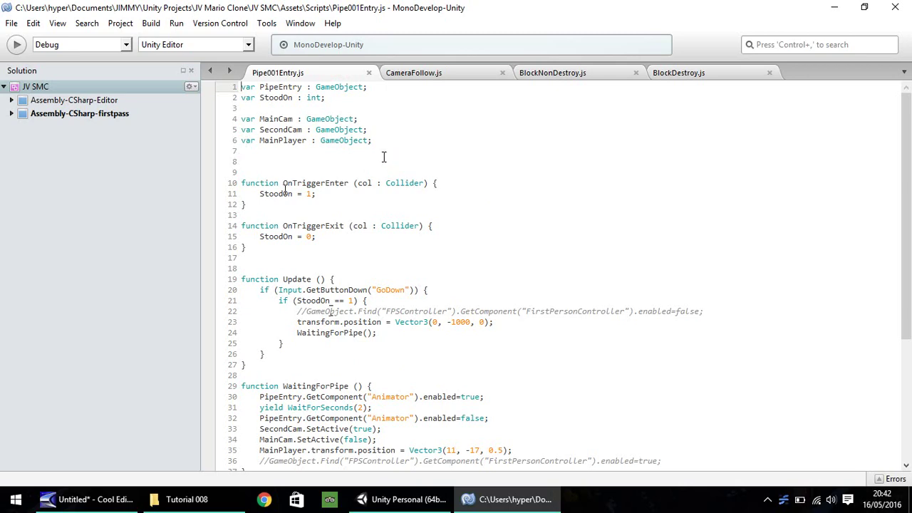
click(406, 502)
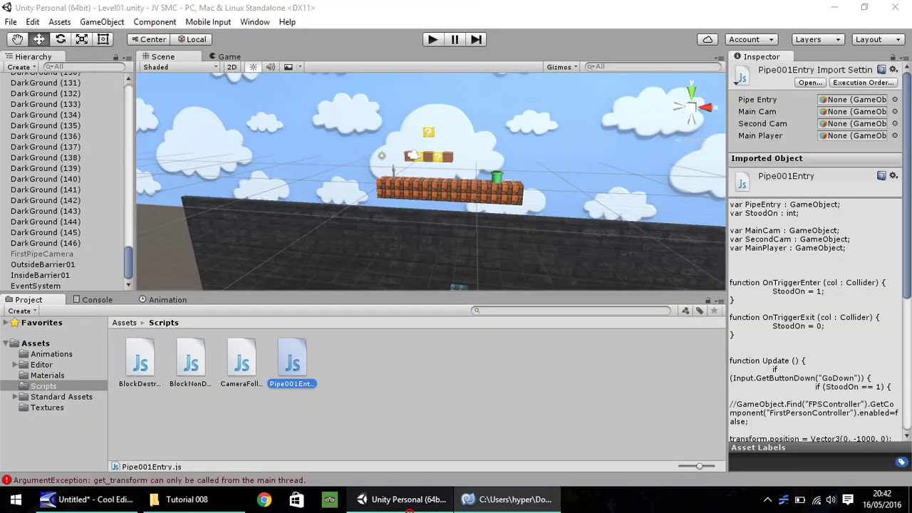
click(433, 39)
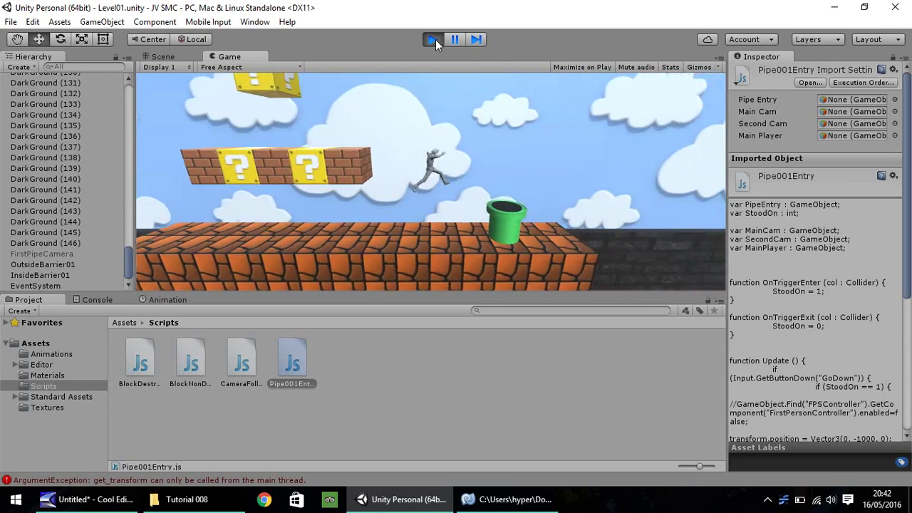
key(space)
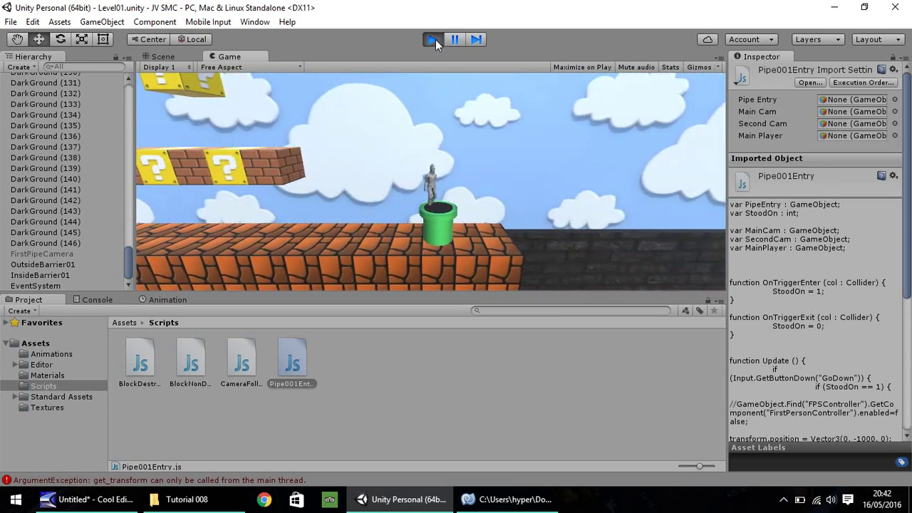
key(Down)
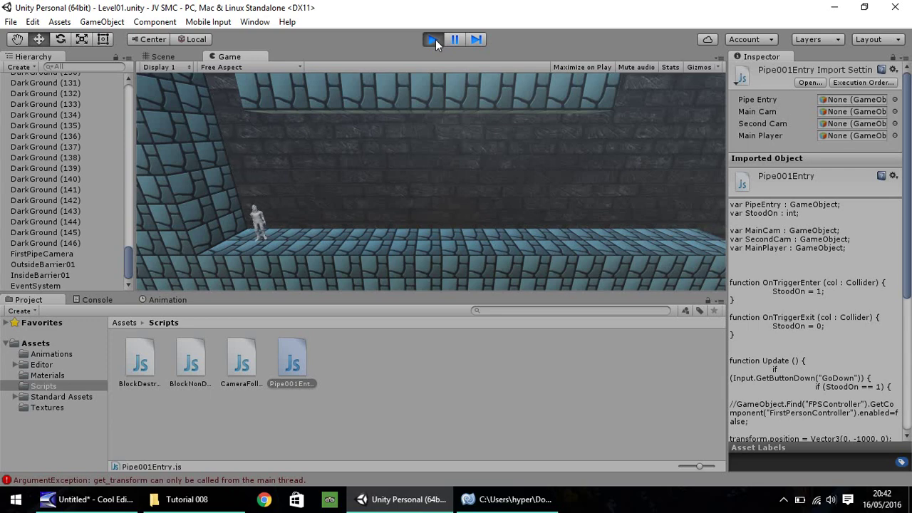
click(433, 40)
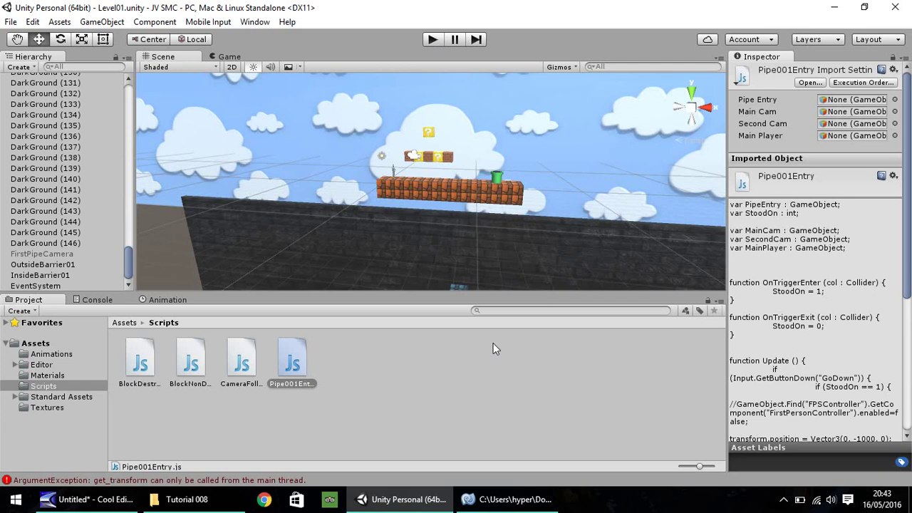
- Delete the old EventSystem and add a Raw Image, creating a Canvas and new EventSystem
click(53, 284)
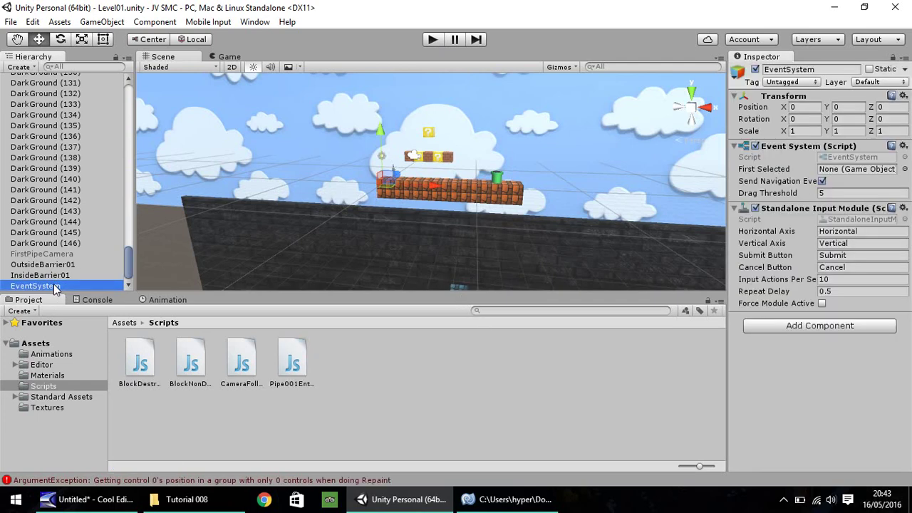
key(Delete)
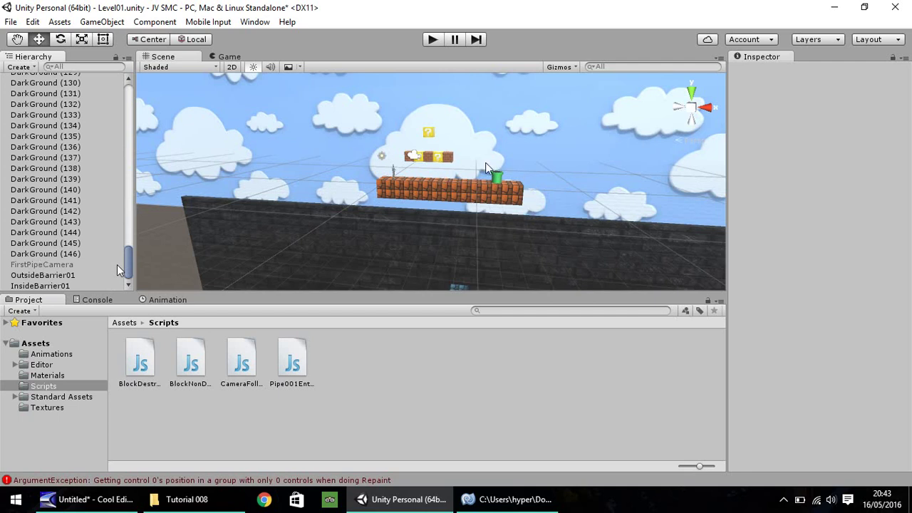
click(102, 22)
mouse_move(118, 126)
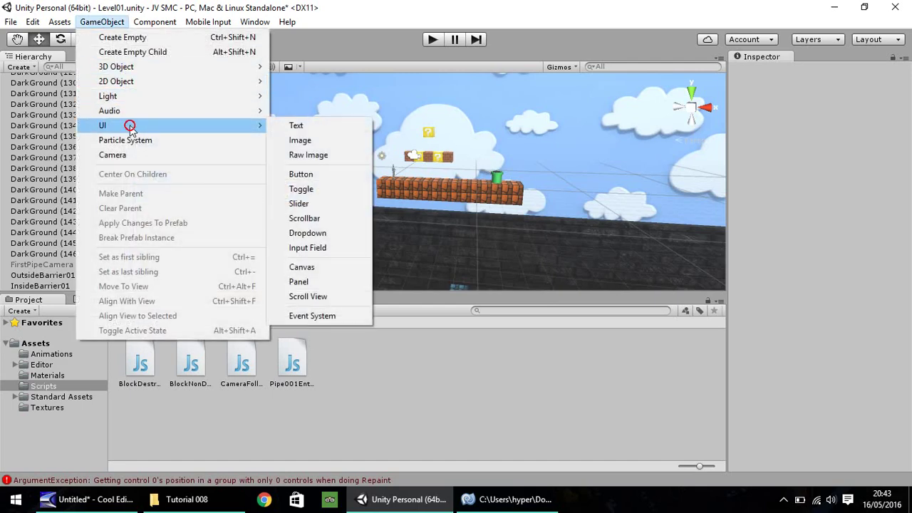
click(311, 154)
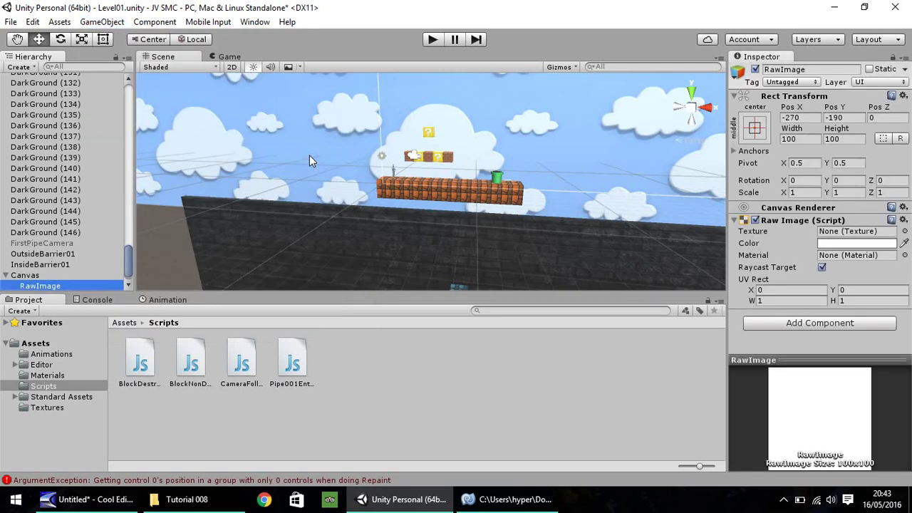
scroll(37, 271, down, 1)
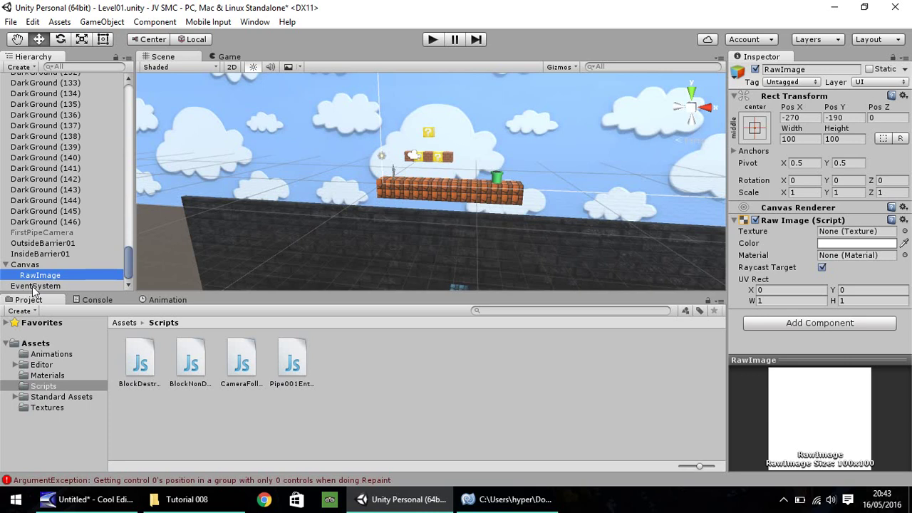
click(33, 287)
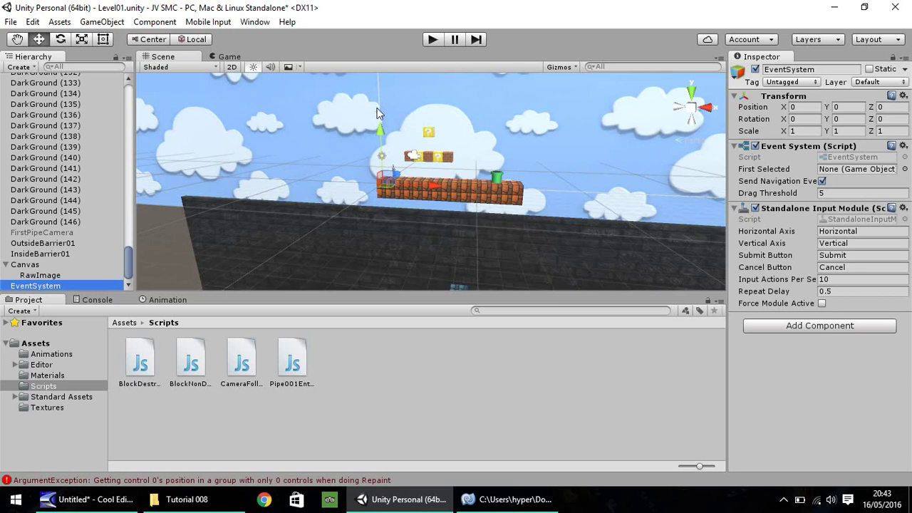
- Rename the RawImage element to FadeScreen
click(44, 275)
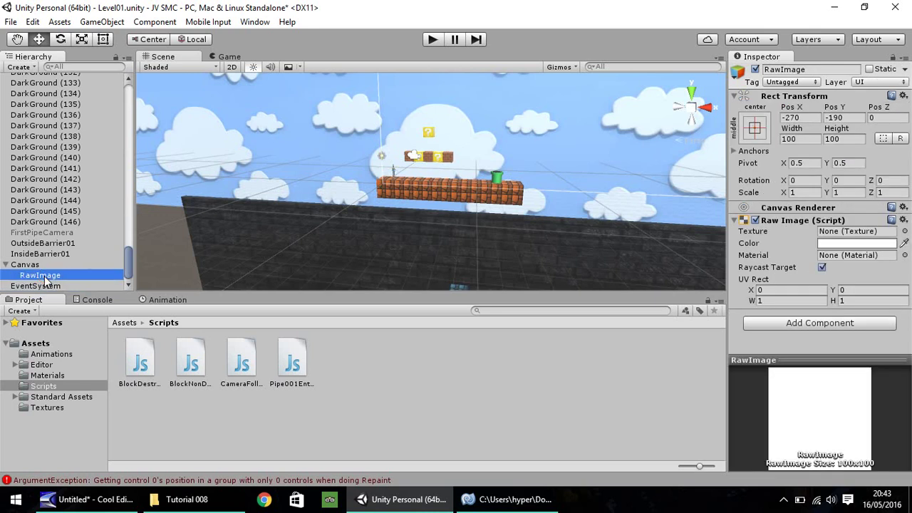
click(44, 278)
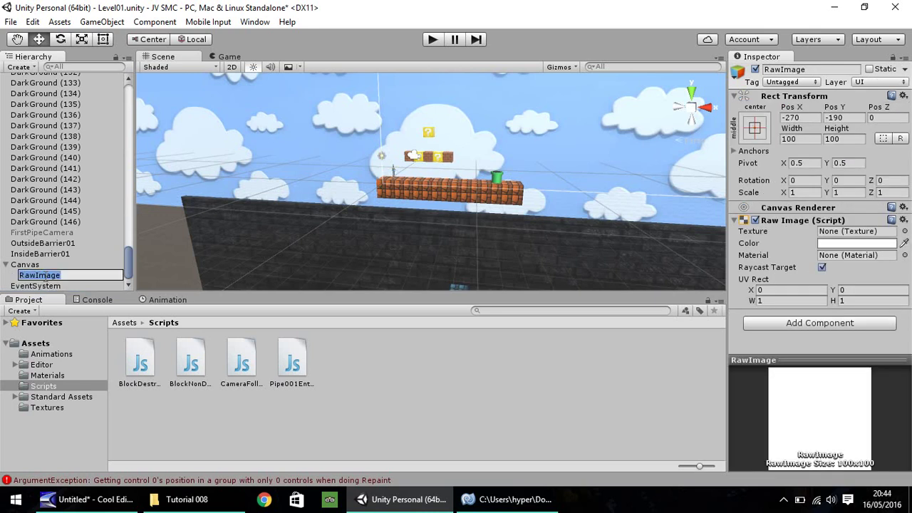
text(FadeScreen)
key(Return)
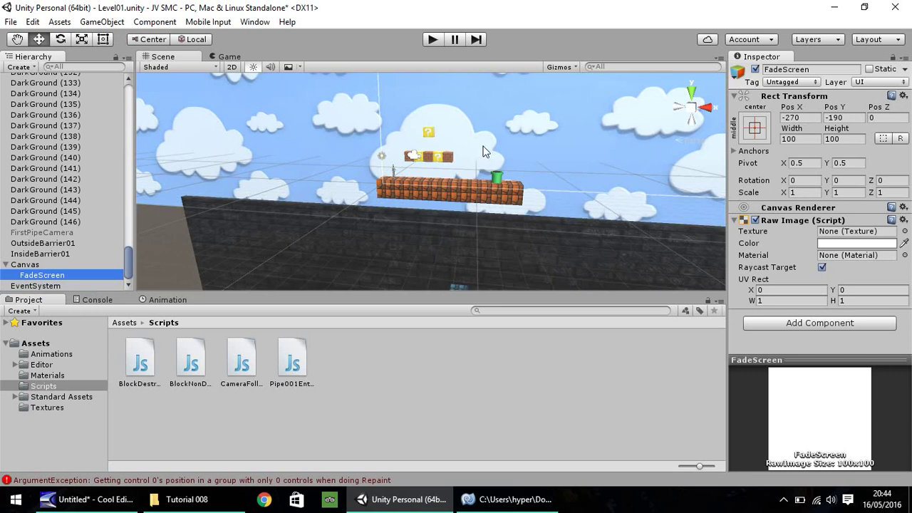
- Set FadeScreen's Raw Image colour to black with alpha 0
click(848, 243)
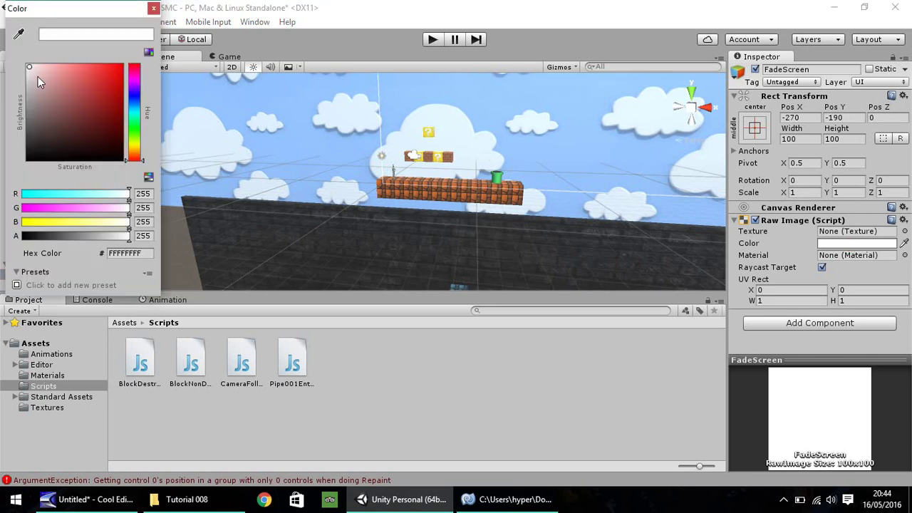
drag(45, 84, 124, 160)
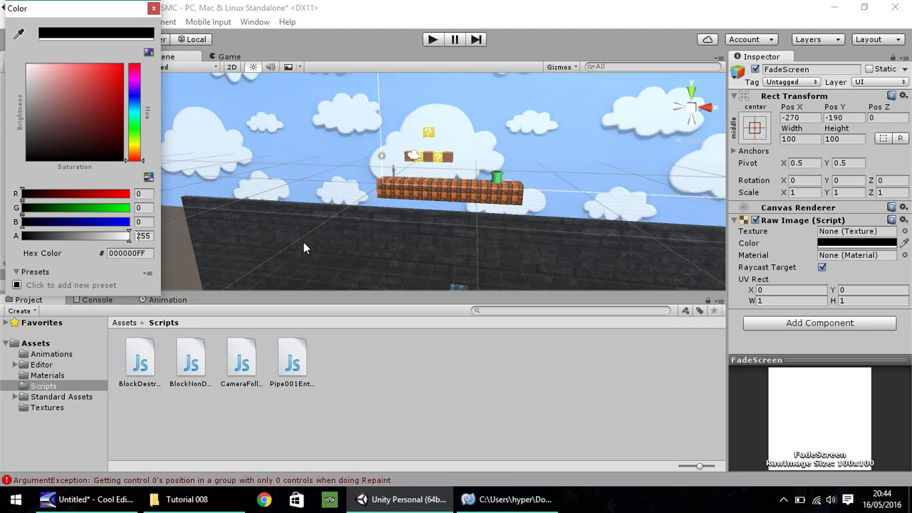
click(143, 235)
text(0)
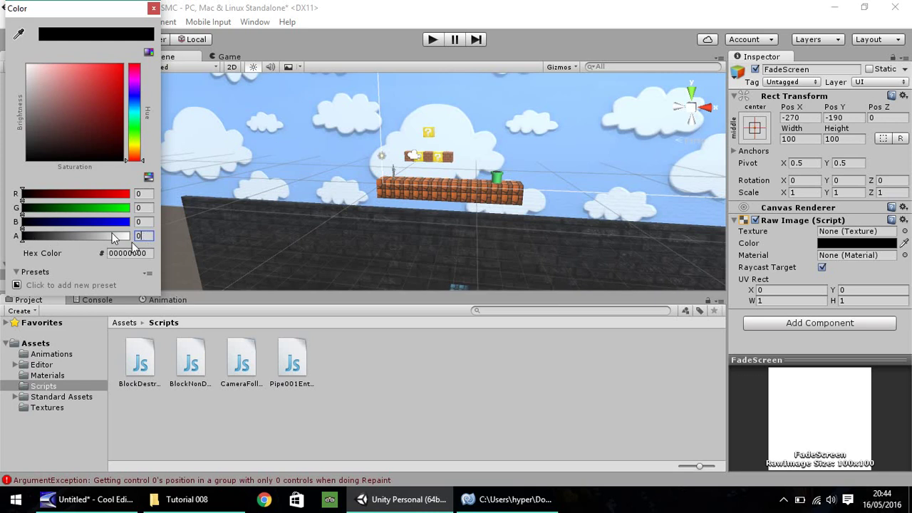
click(153, 8)
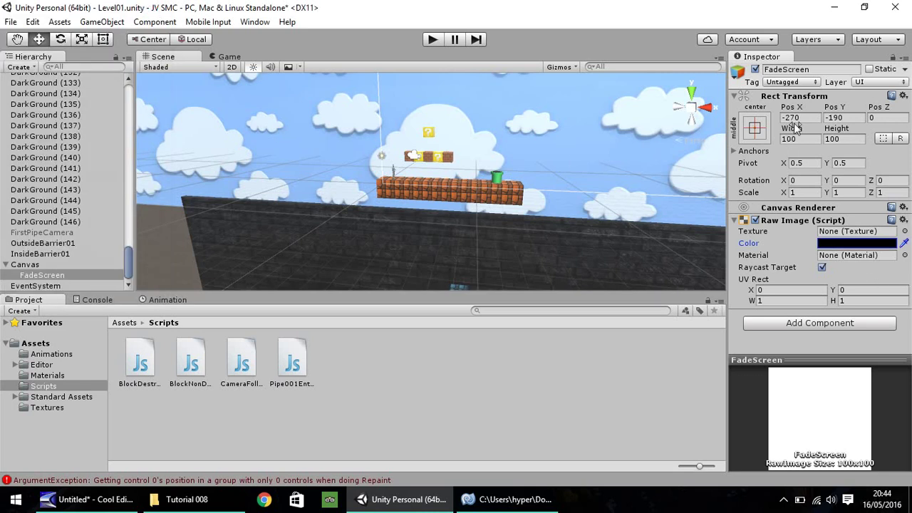
- Anchor FadeScreen to stretch/stretch and set Left, Top, Right and Bottom offsets to 0
click(755, 129)
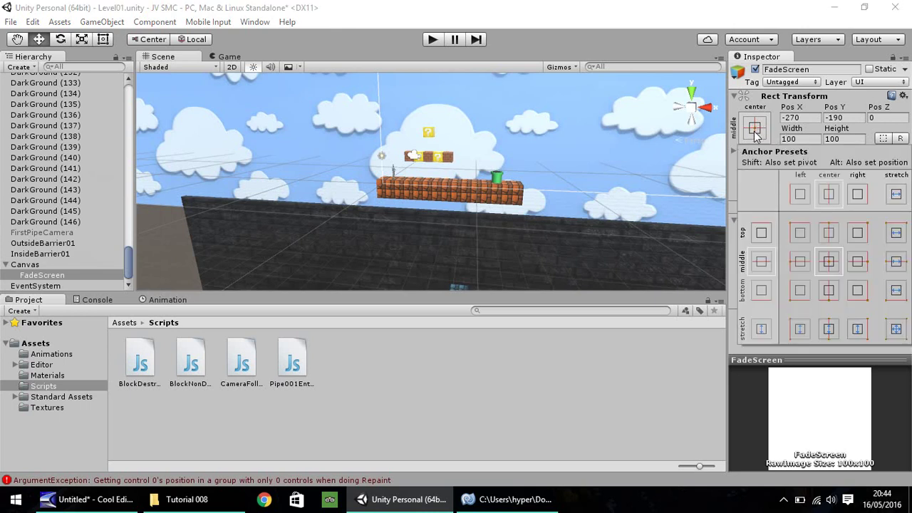
click(897, 329)
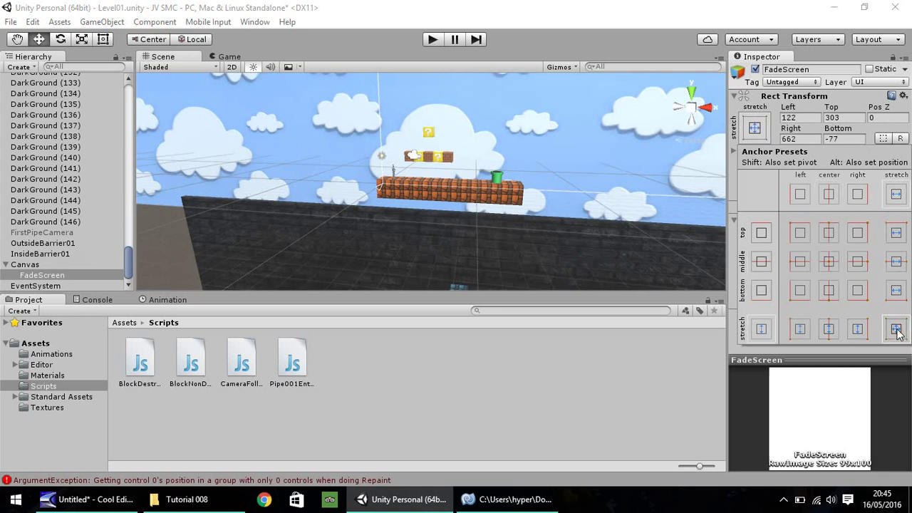
click(798, 118)
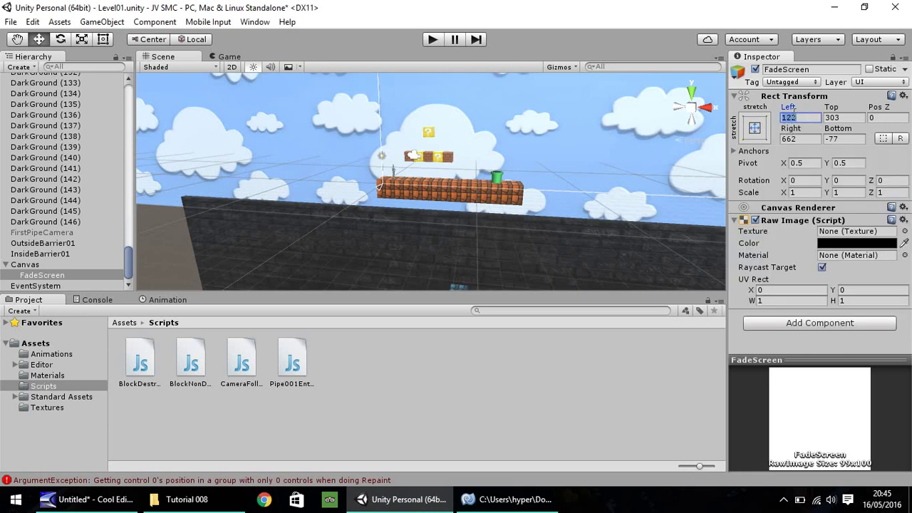
text(0)
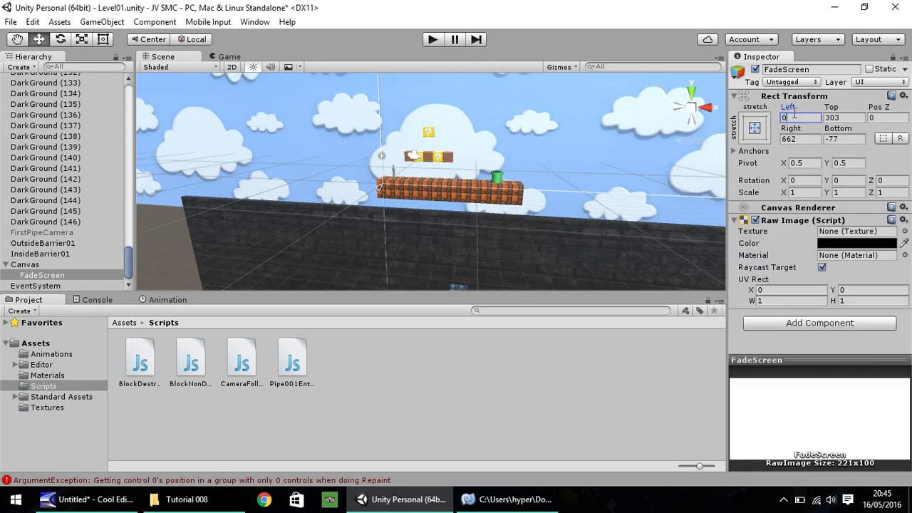
key(Tab)
text(0)
key(Tab)
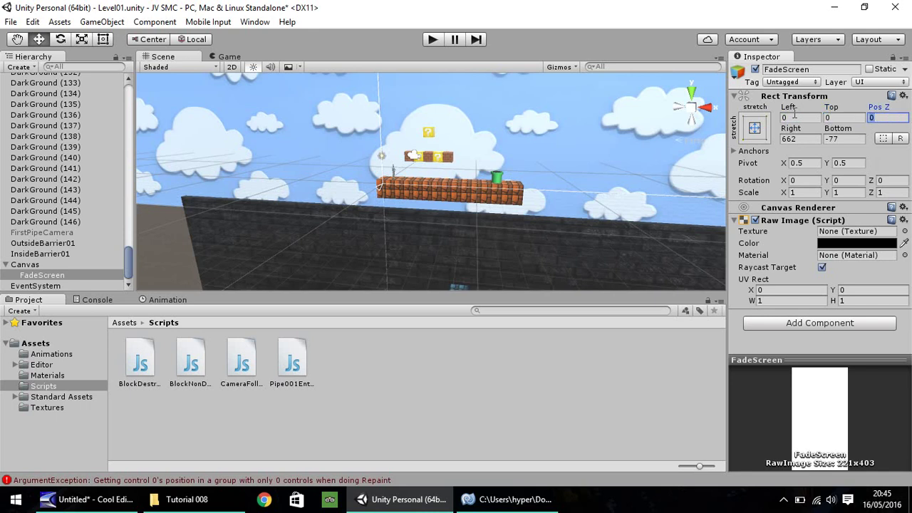
click(800, 137)
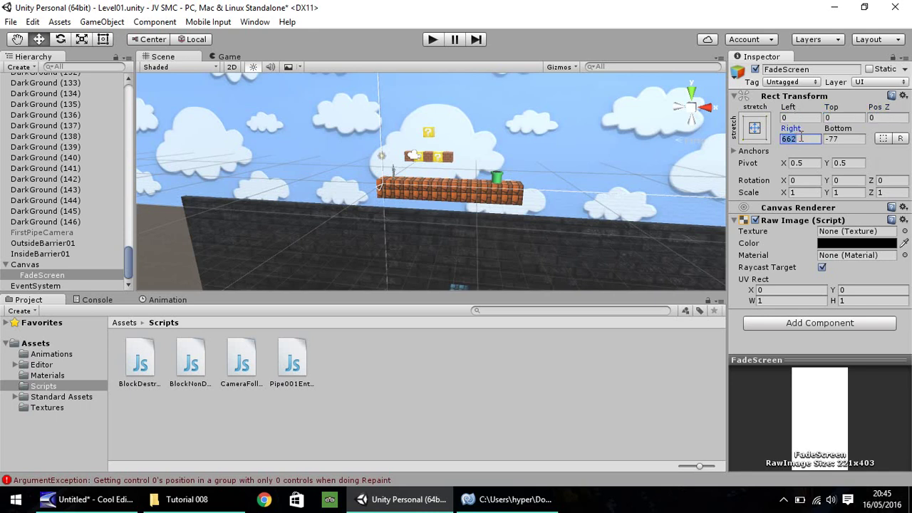
text(0)
key(Tab)
text(0)
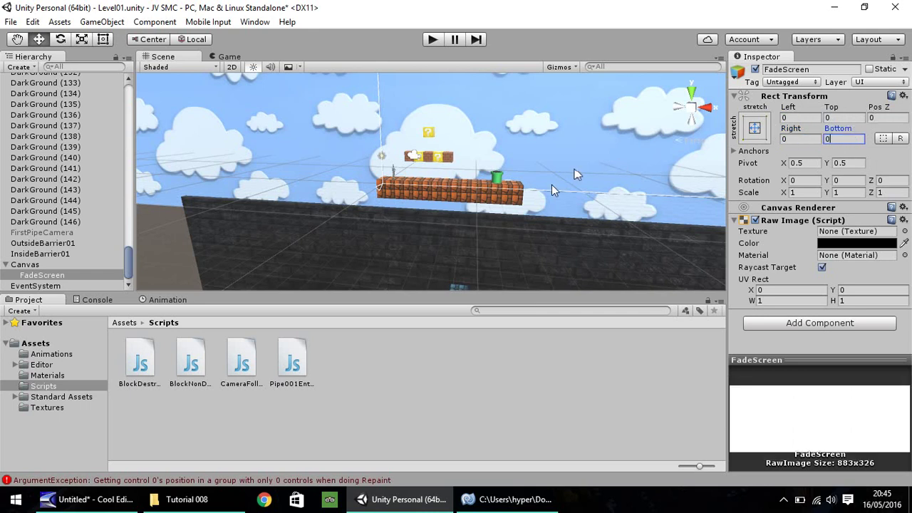
- Set the alpha of FadeScreen's black Raw Image colour to 0
scroll(593, 182, down, 8)
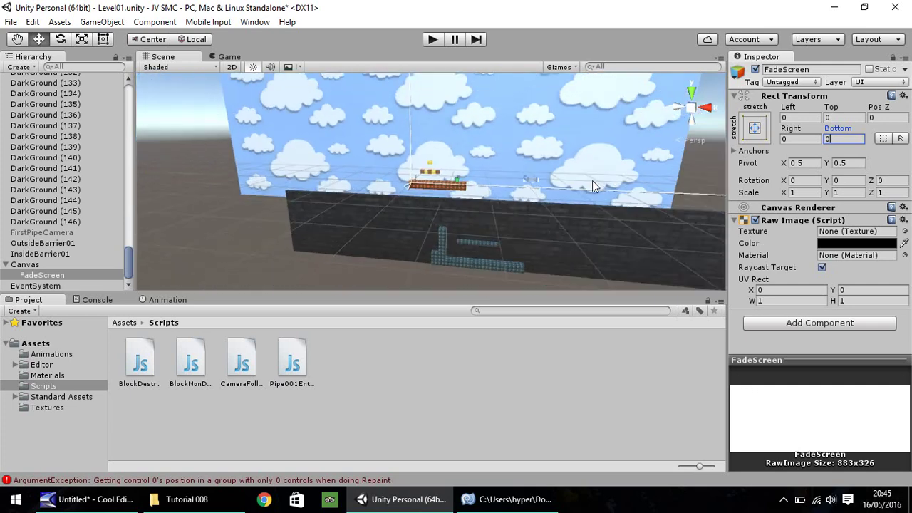
scroll(591, 179, down, 2)
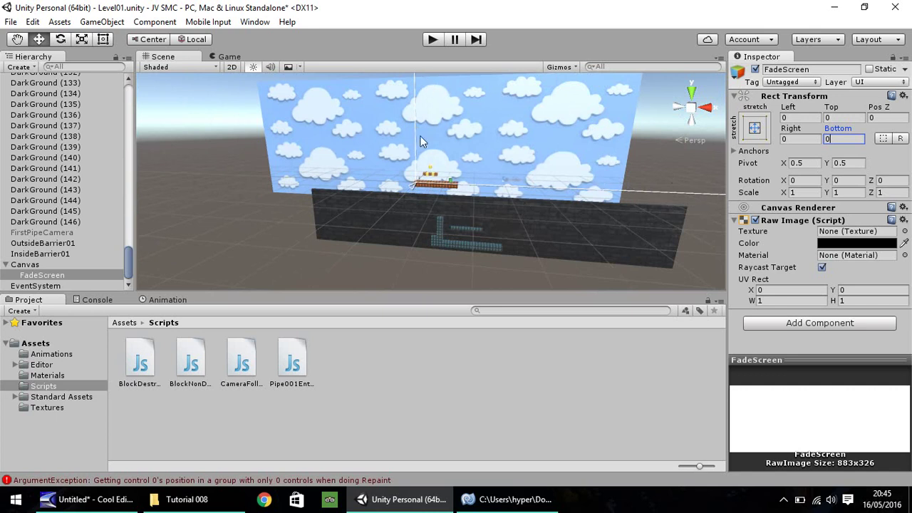
click(870, 243)
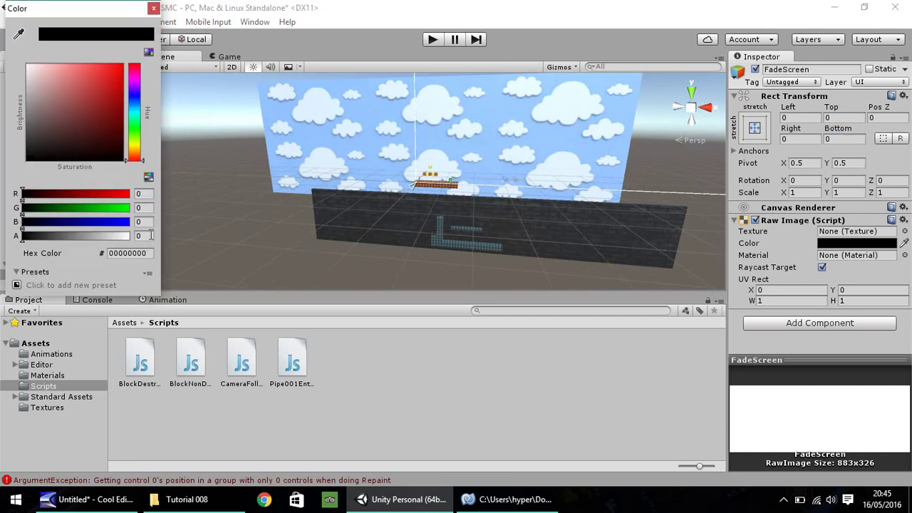
drag(25, 237, 139, 246)
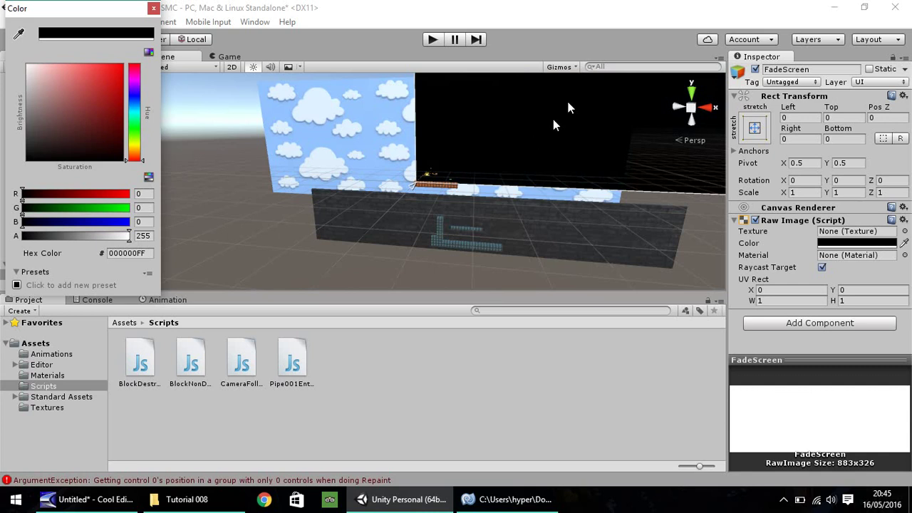
click(79, 239)
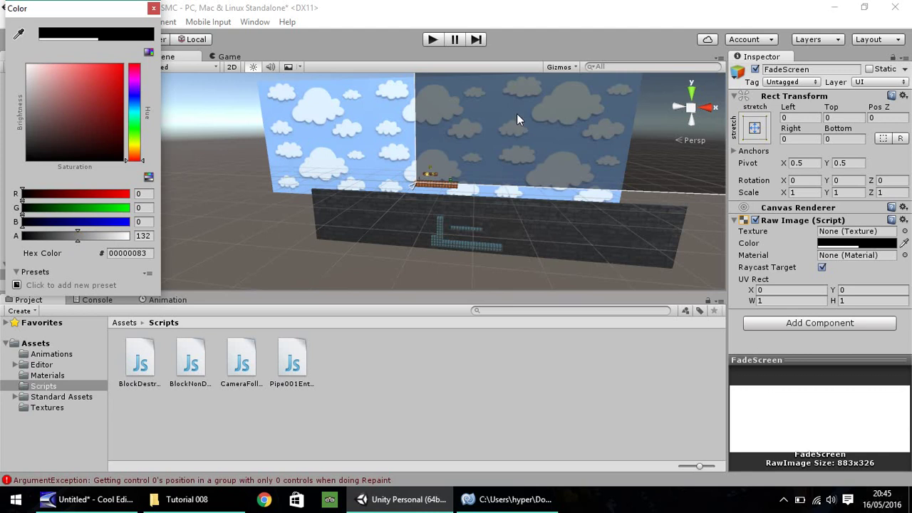
click(149, 237)
text(0)
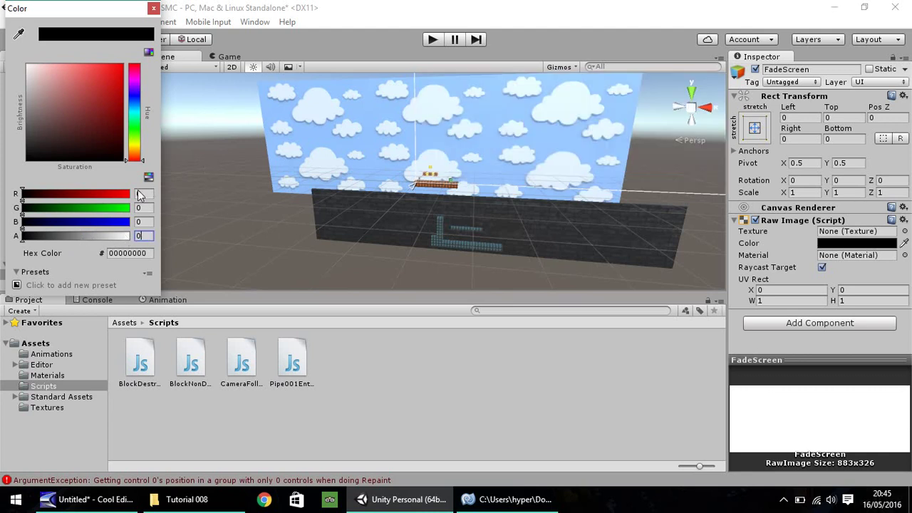
click(153, 8)
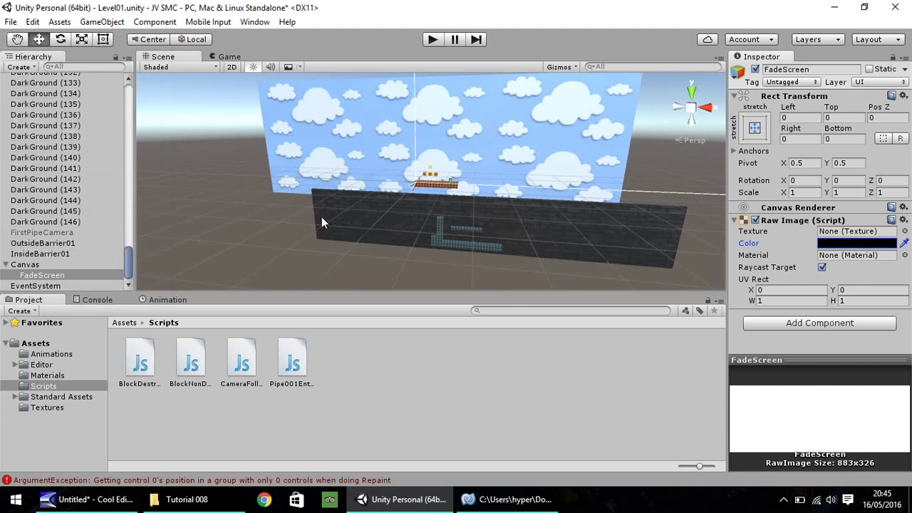
- Open the Assets Animations folder containing Pipe001 and PipeCollider
click(66, 354)
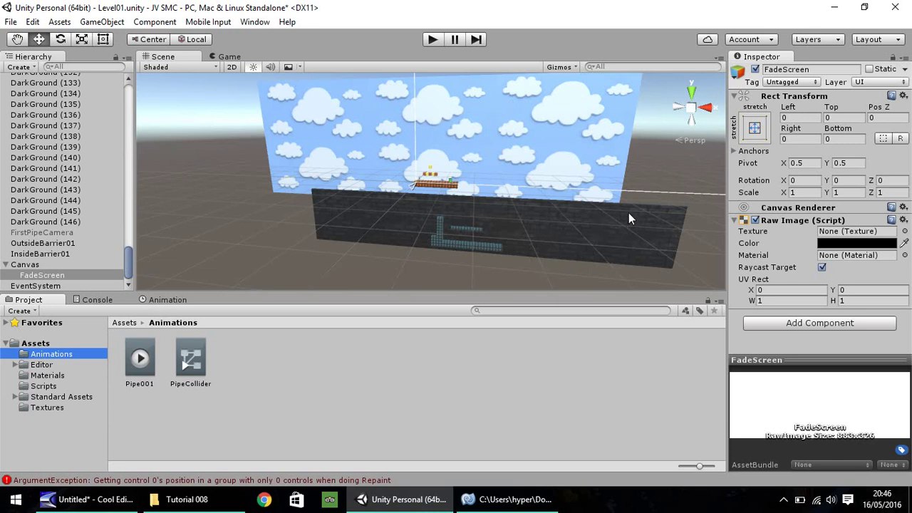
- Select FadeScreen and create a new animation clip saved as FadeAnimation
click(31, 356)
click(40, 275)
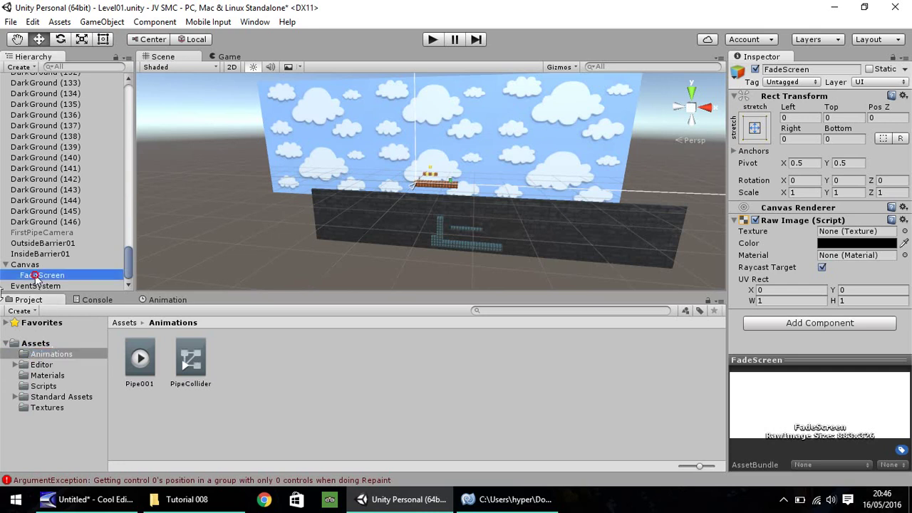
click(166, 300)
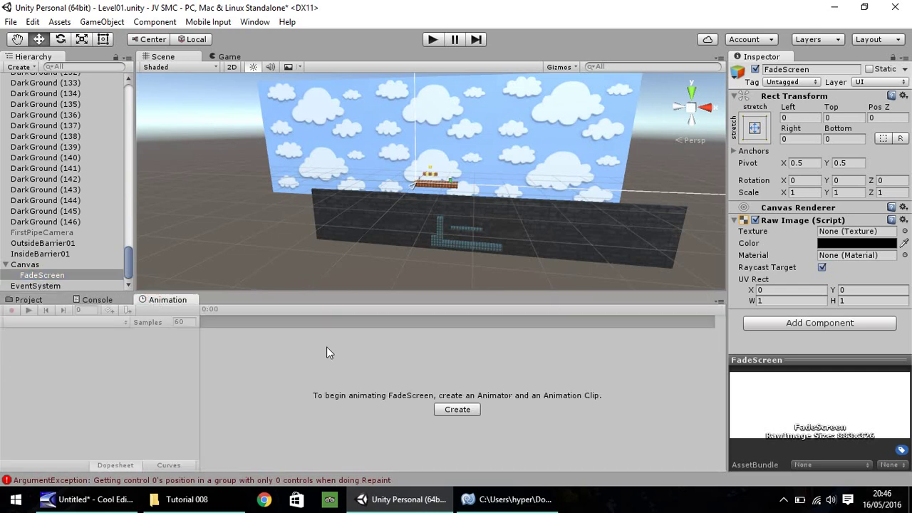
click(455, 410)
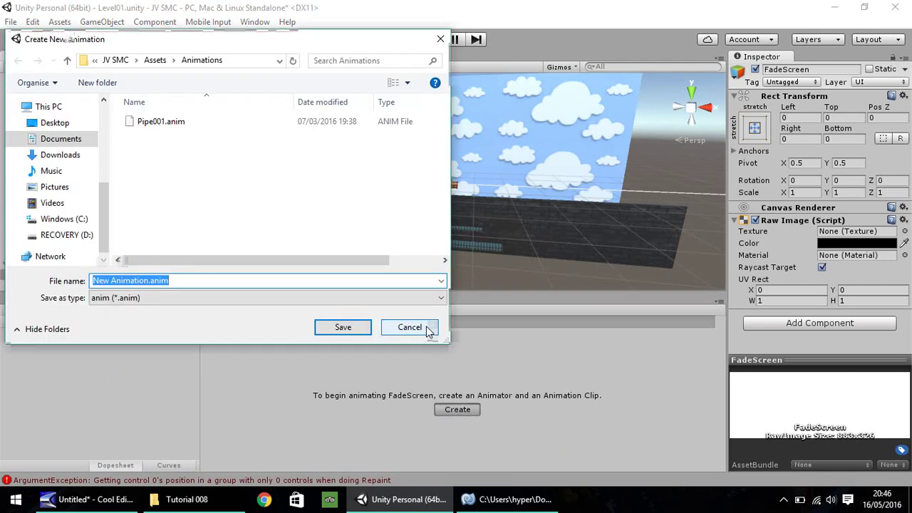
text(FadeA)
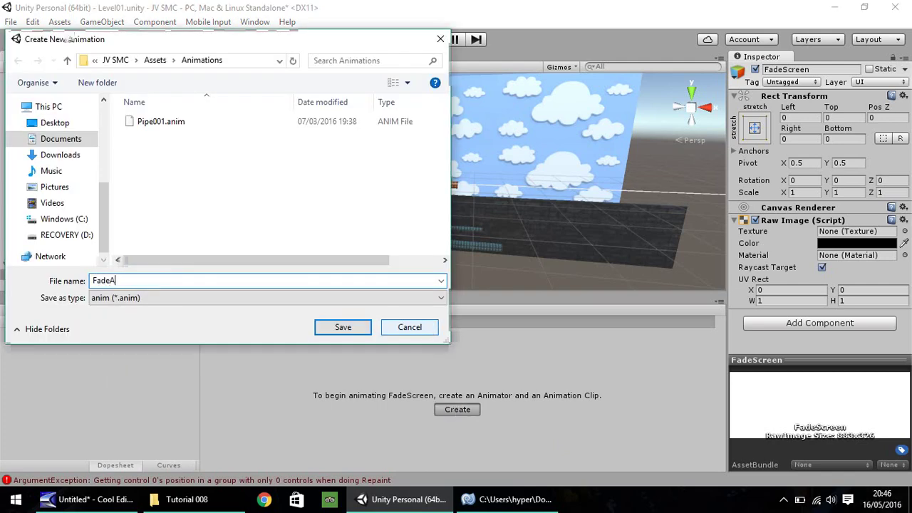
text(nimation)
key(Return)
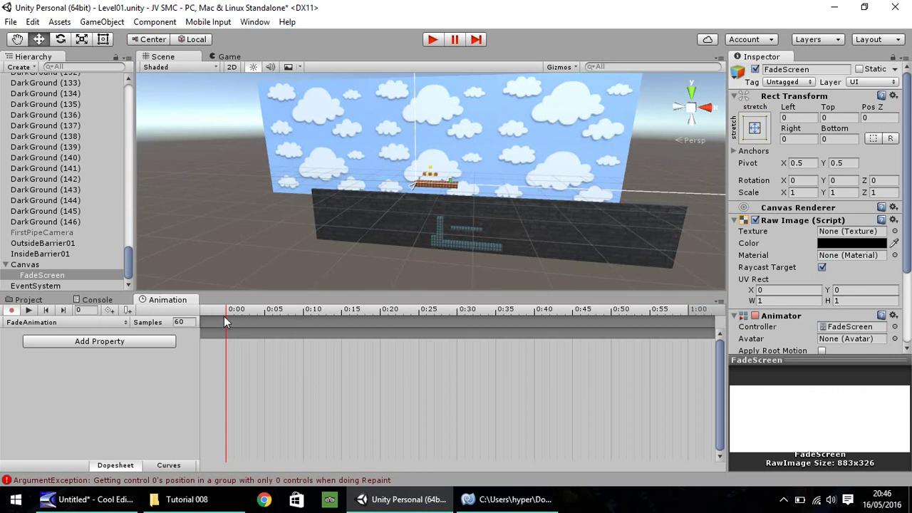
- Record a 0:00 keyframe holding FadeScreen's Raw Image colour alpha at 0
click(864, 244)
click(122, 236)
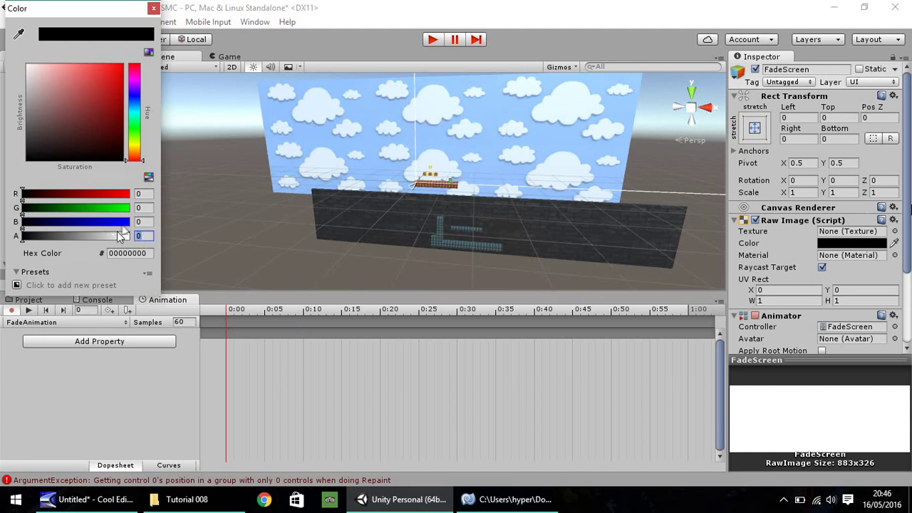
text(0)
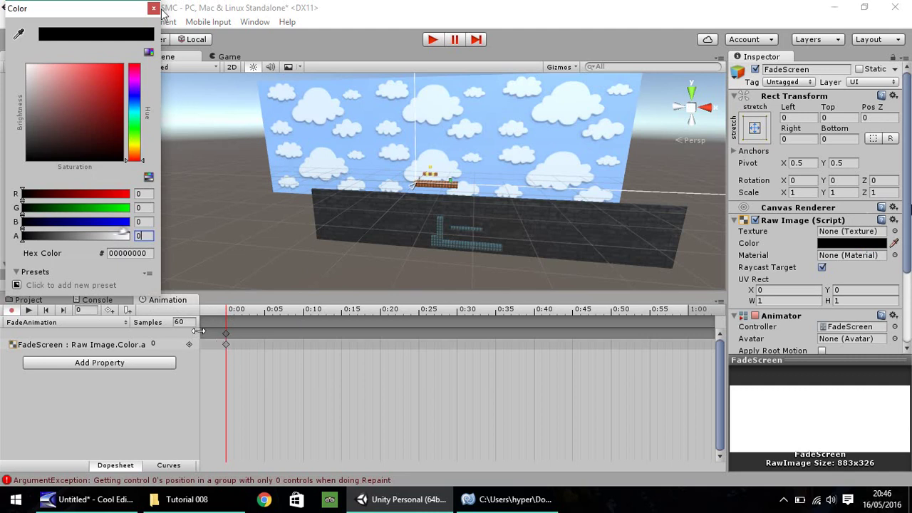
click(154, 8)
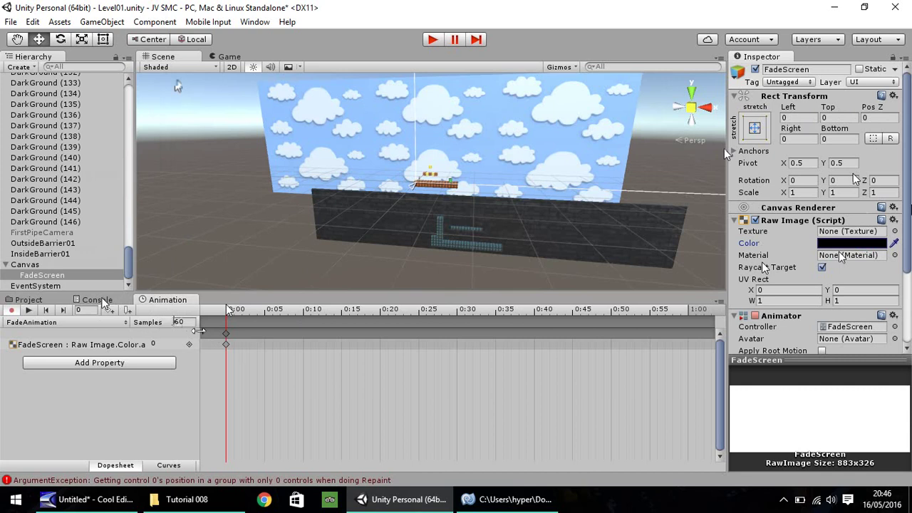
- Key FadeScreen's colour alpha to fully opaque at frame 30
click(64, 311)
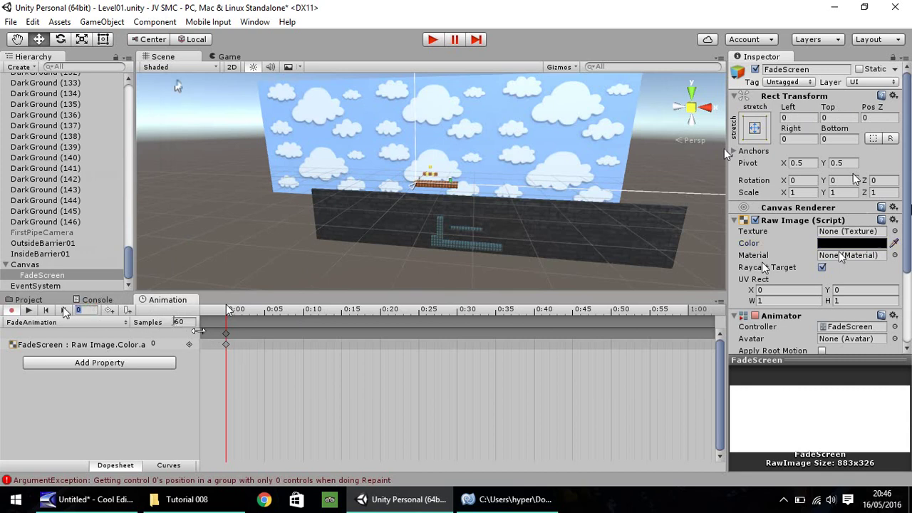
text(30)
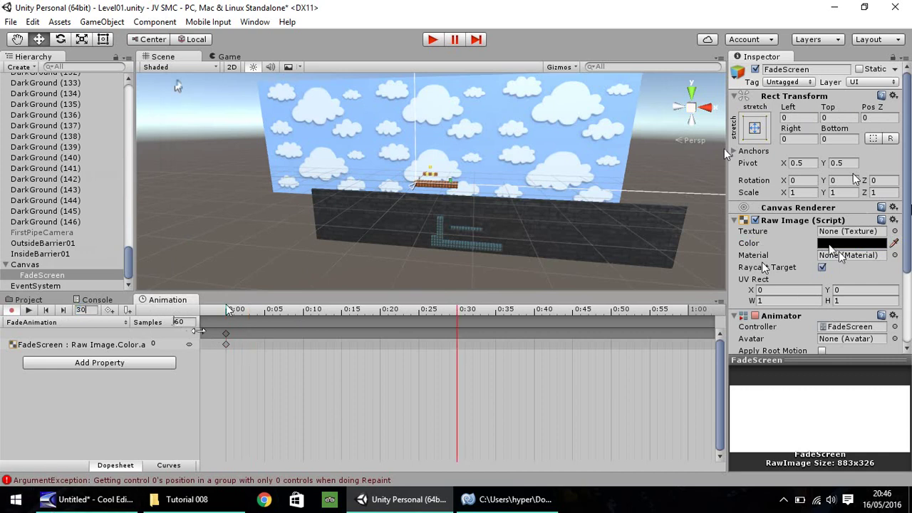
click(834, 243)
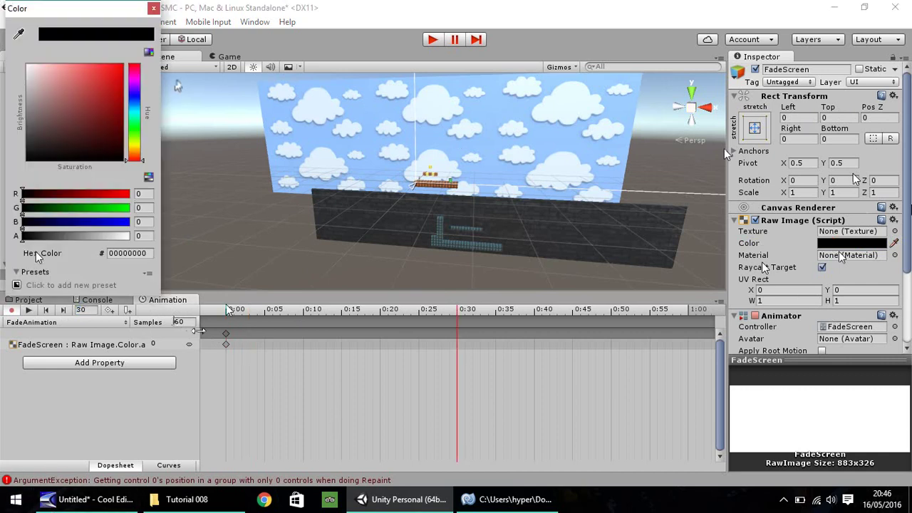
drag(22, 237, 135, 237)
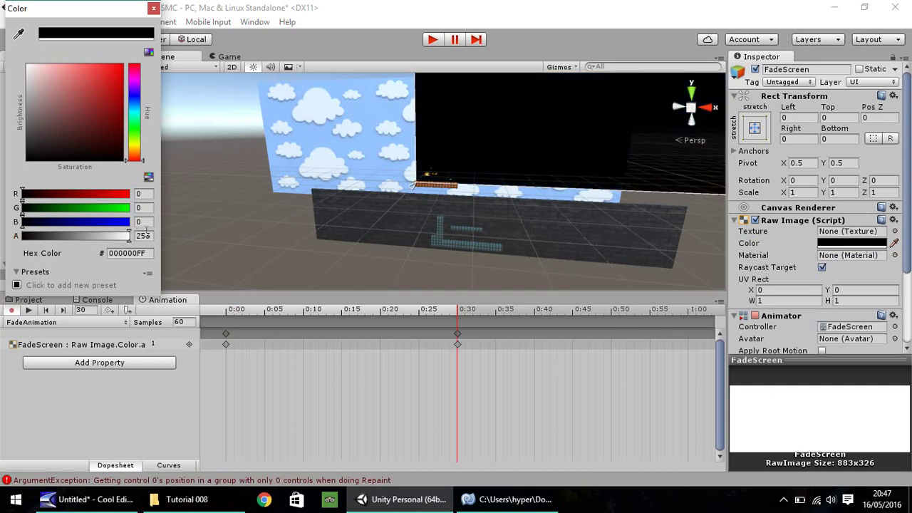
click(153, 8)
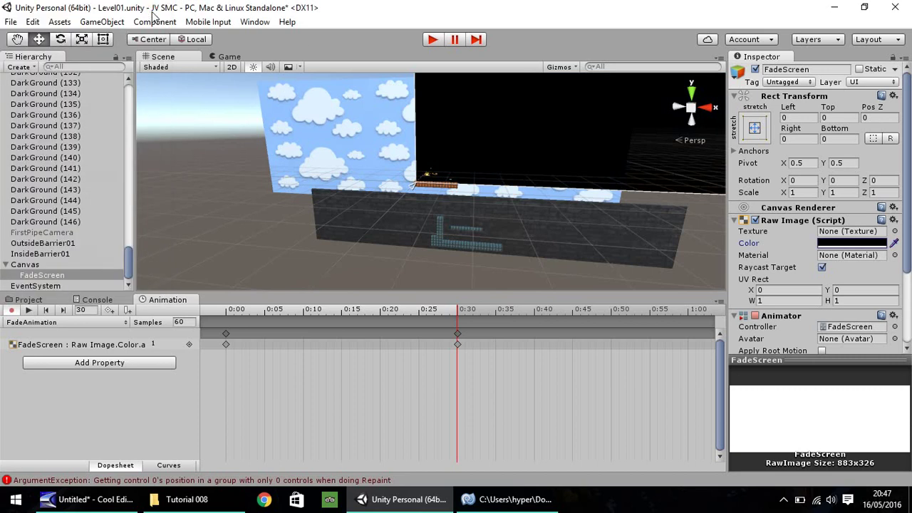
- Key FadeScreen's colour alpha back to fully transparent at frame 60
click(82, 311)
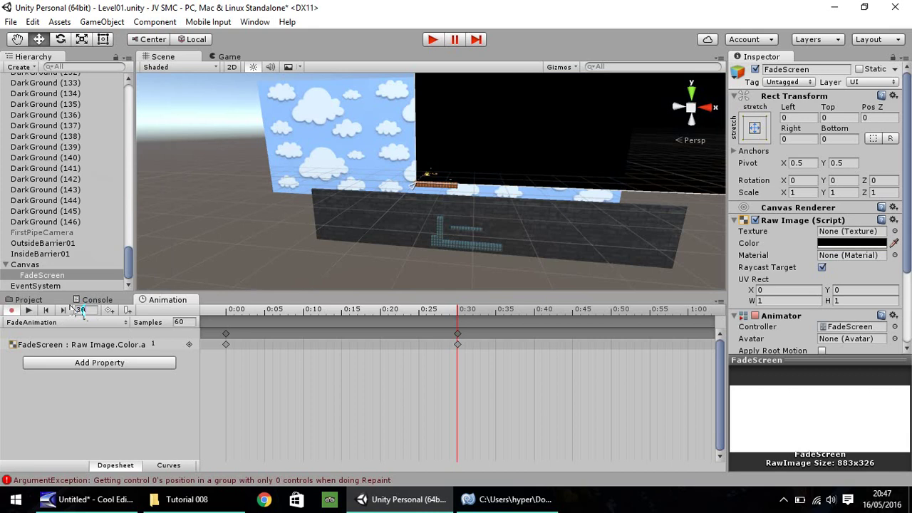
text(60)
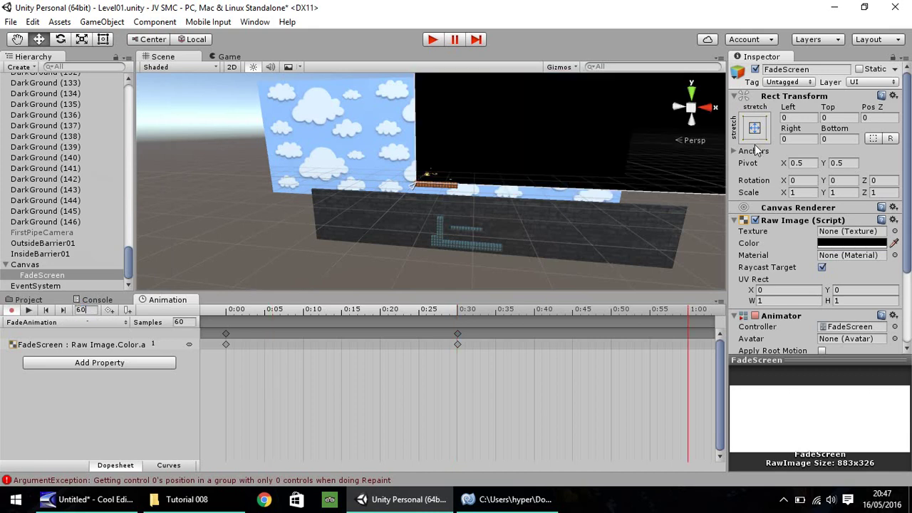
click(844, 243)
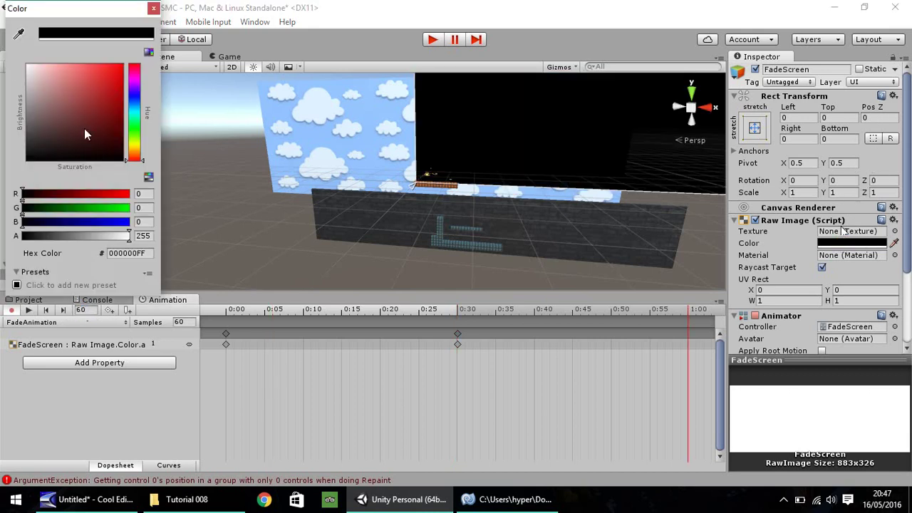
drag(129, 236, 11, 236)
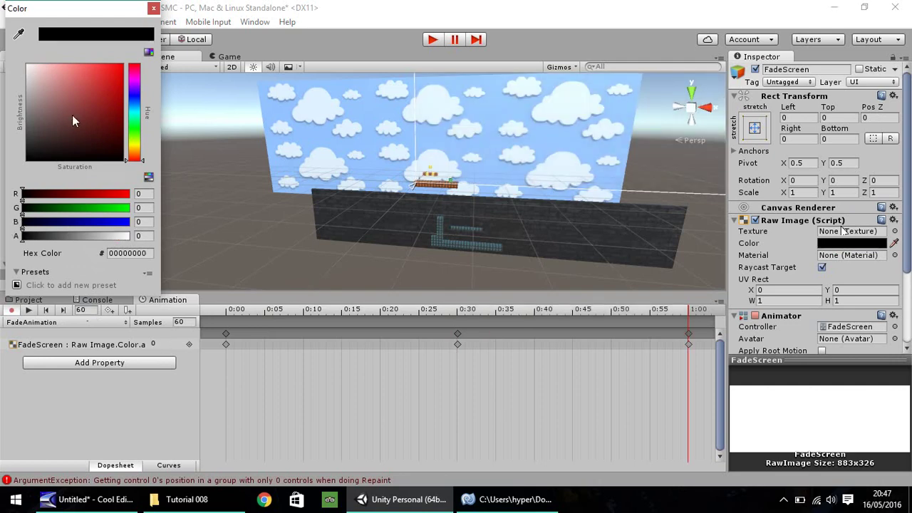
click(154, 9)
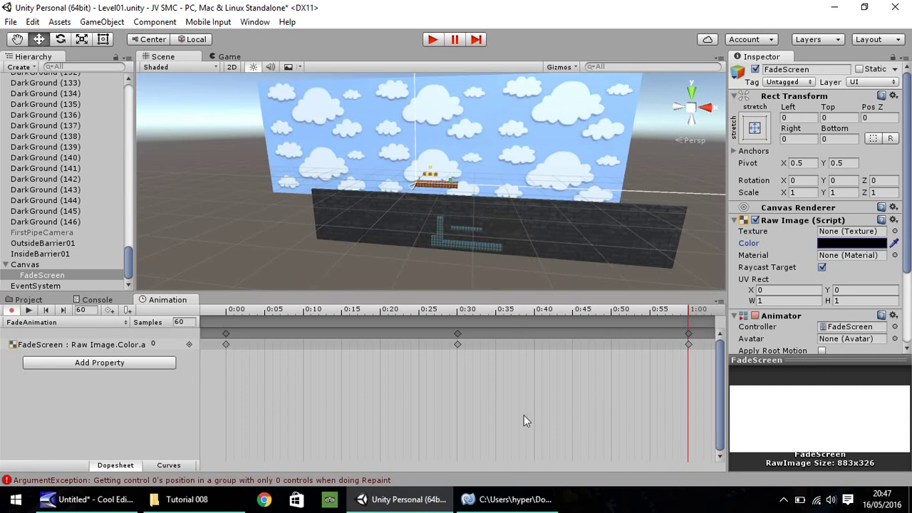
- Review the black 0:30 and transparent 1:00 keyframes, then stop animation recording
click(458, 335)
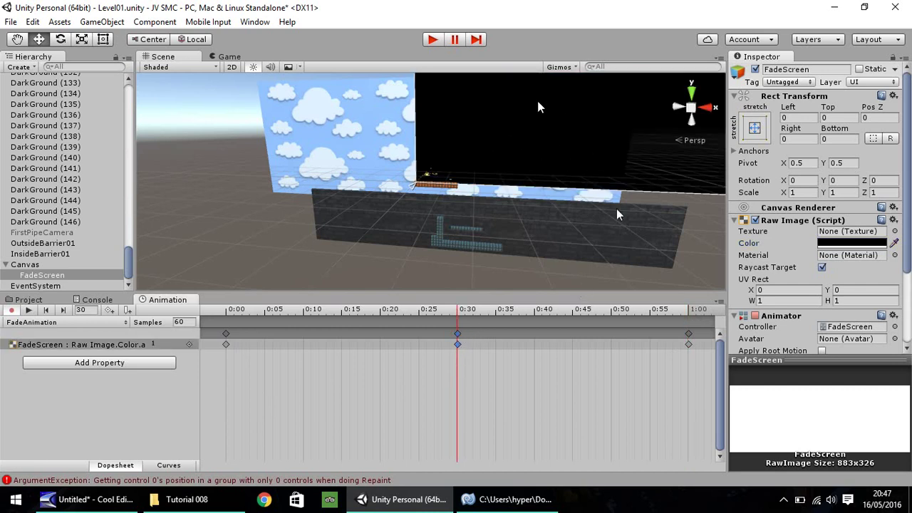
click(688, 333)
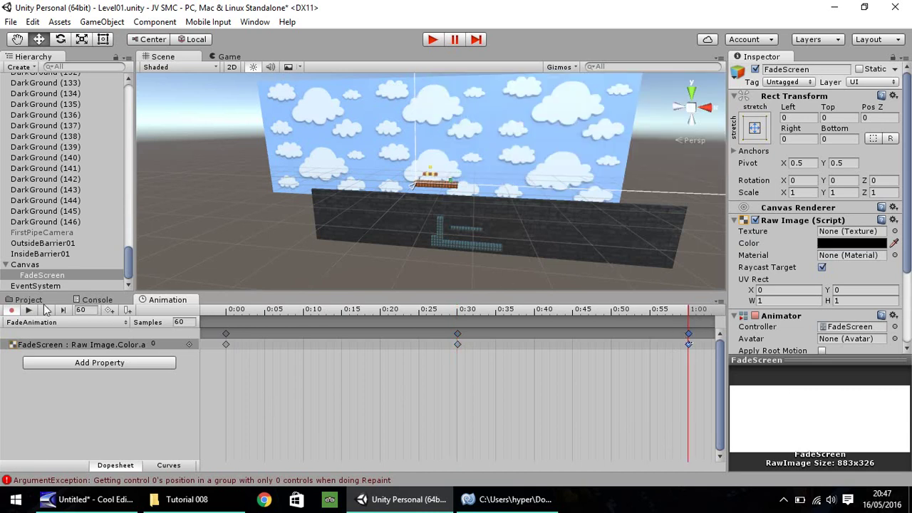
click(11, 311)
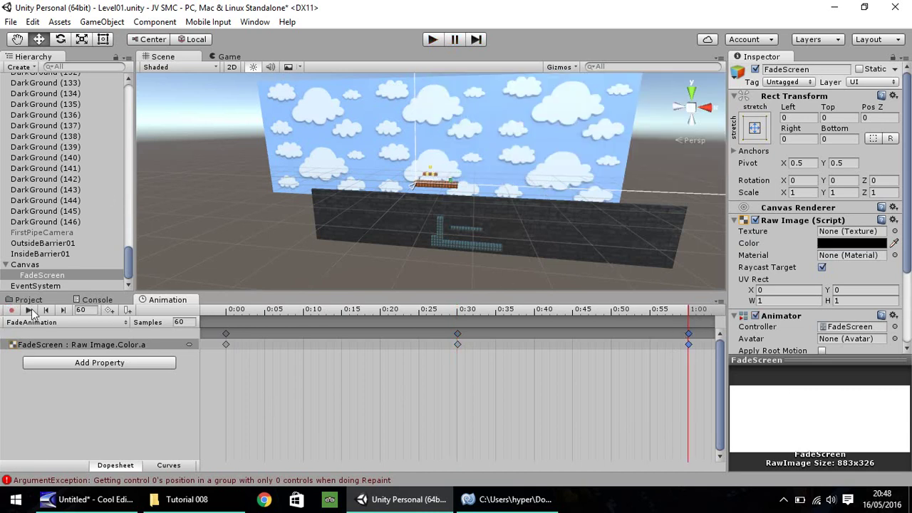
- Disable FadeScreen's Animator component and deactivate the FadeScreen object
click(30, 300)
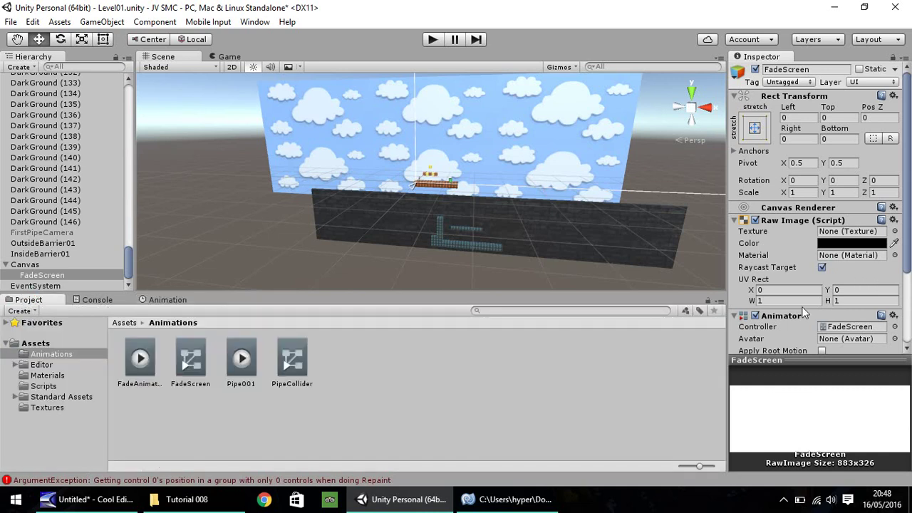
click(755, 316)
click(755, 69)
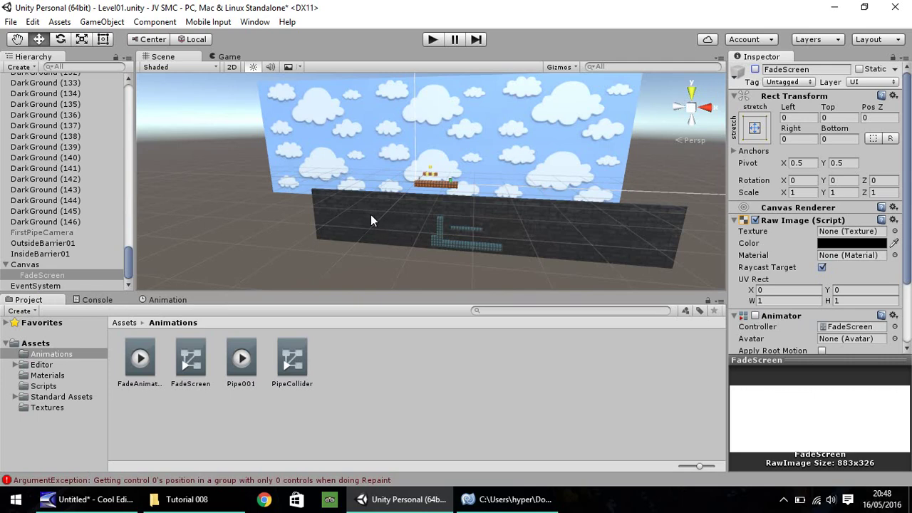
- Add 'var FadeScreen : GameObject' on a new line 9 of Pipe001Entry.js
click(507, 499)
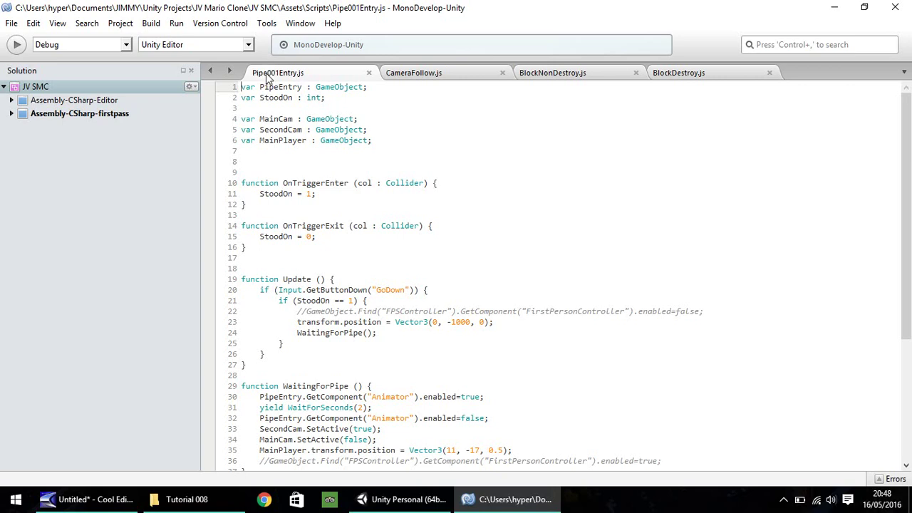
click(386, 141)
key(Return)
key(Return)
key(Return)
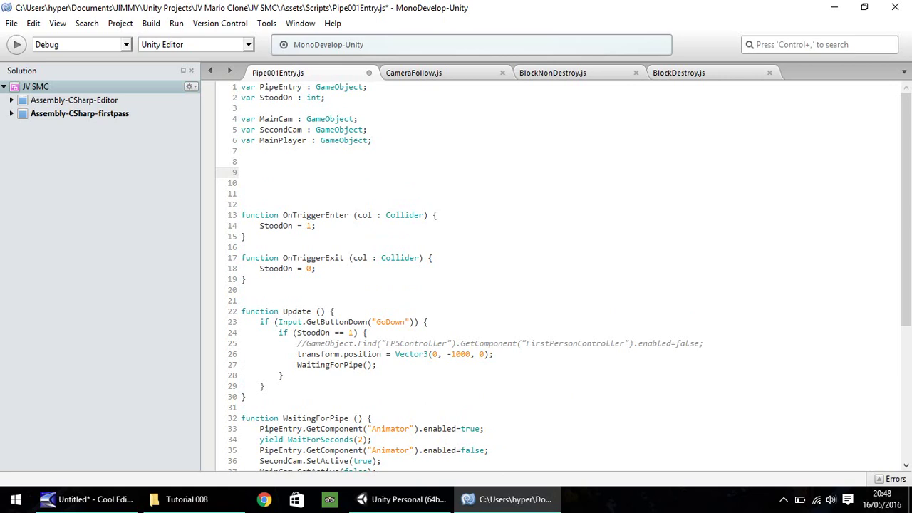
text(var FadeScreen : GameObject;)
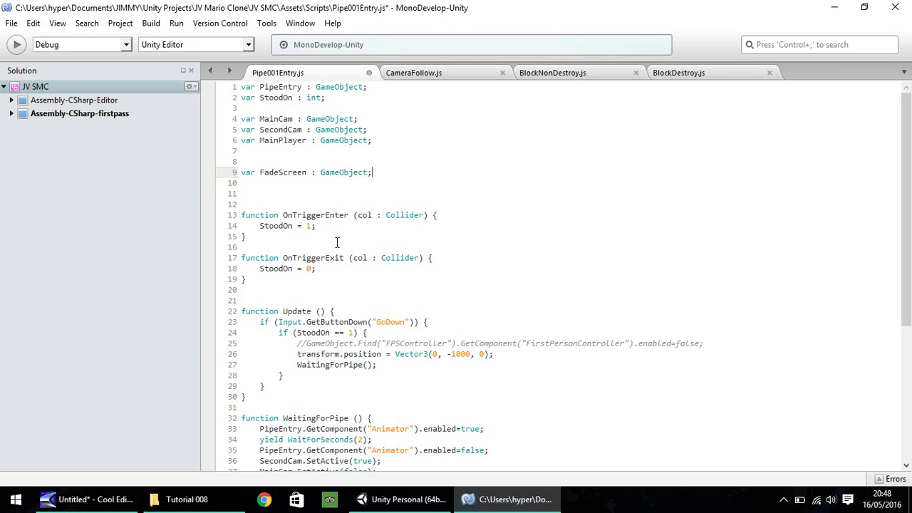
- Insert FadeScreen.SetActive(true); as the first line inside WaitingForPipe
scroll(342, 305, down, 5)
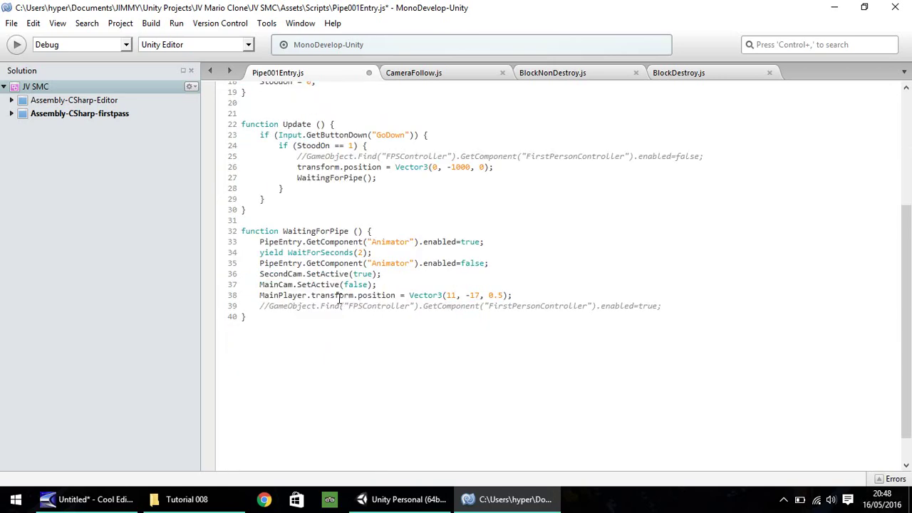
scroll(292, 250, up, 4)
scroll(275, 235, down, 6)
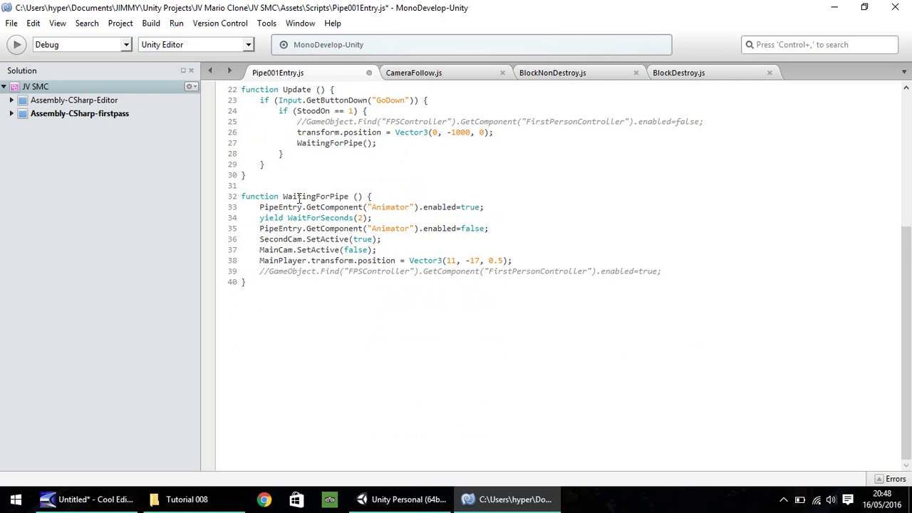
click(384, 195)
key(Return)
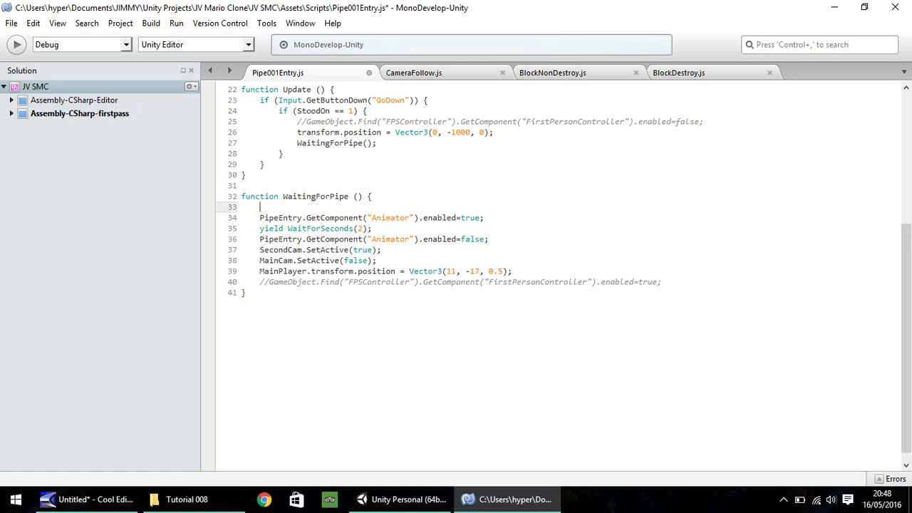
text(FadeScreen.SetAct)
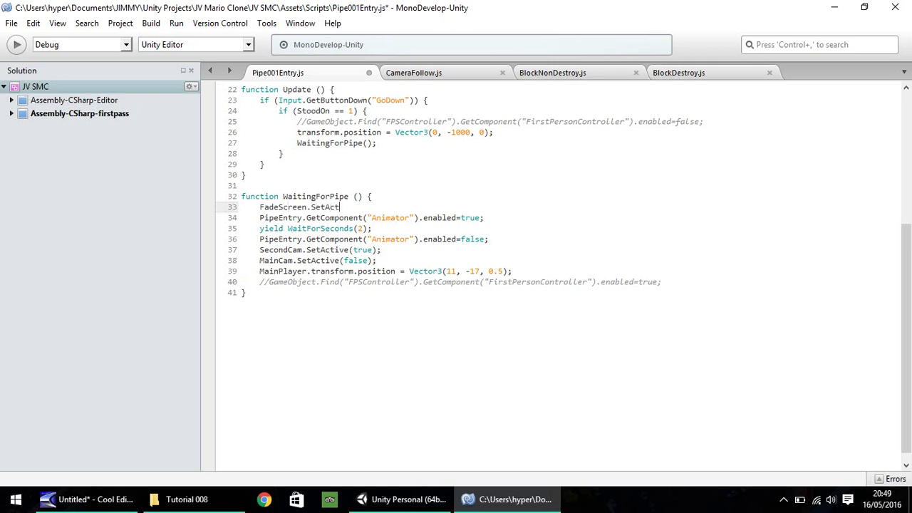
text(ive(true);)
drag(269, 239, 306, 239)
- Change the WaitForSeconds(2) wait on line 35 to 1.5 seconds
click(307, 240)
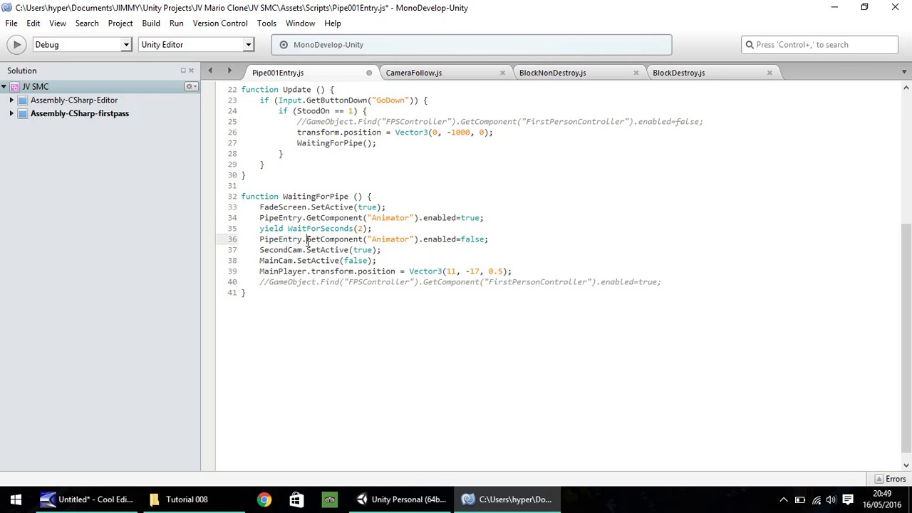
double_click(359, 228)
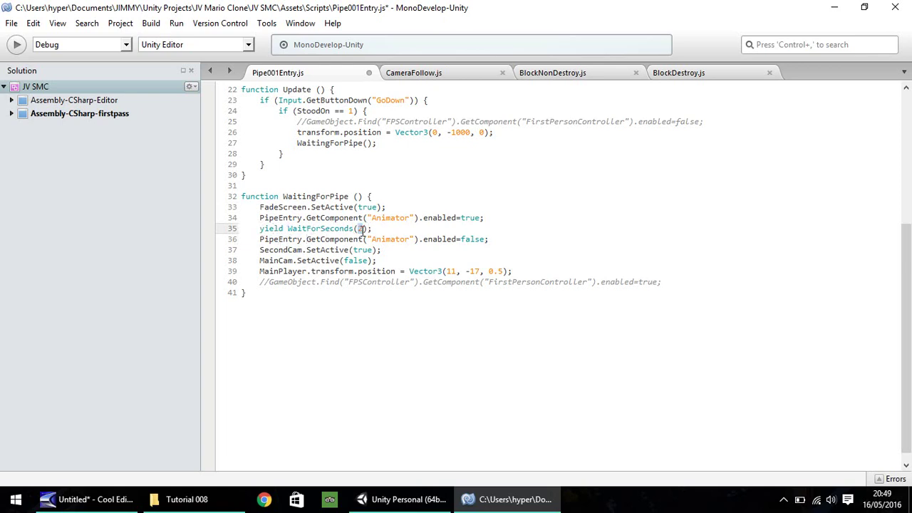
text(1.5)
- Add FadeScreen.GetComponent("Animator").enabled=true; right after the 1.5-second wait
click(394, 226)
key(Return)
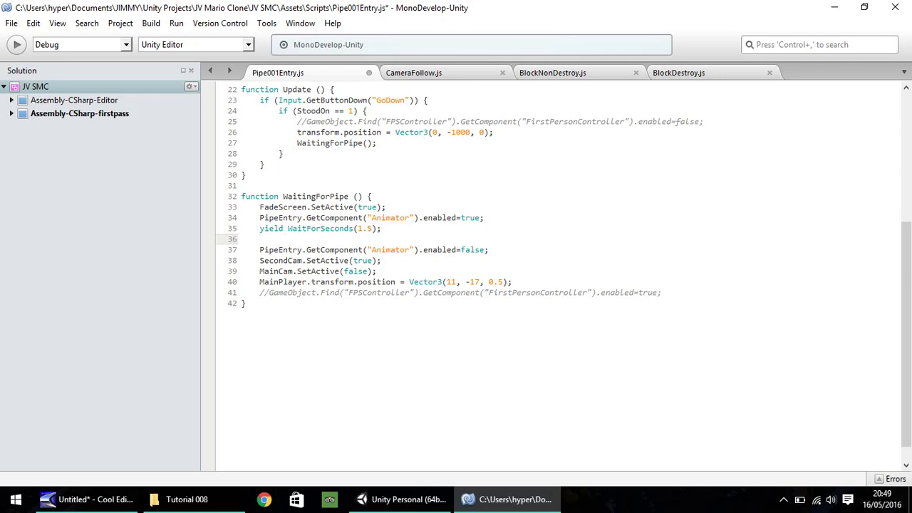
text(FadeScreen.GetComponent()
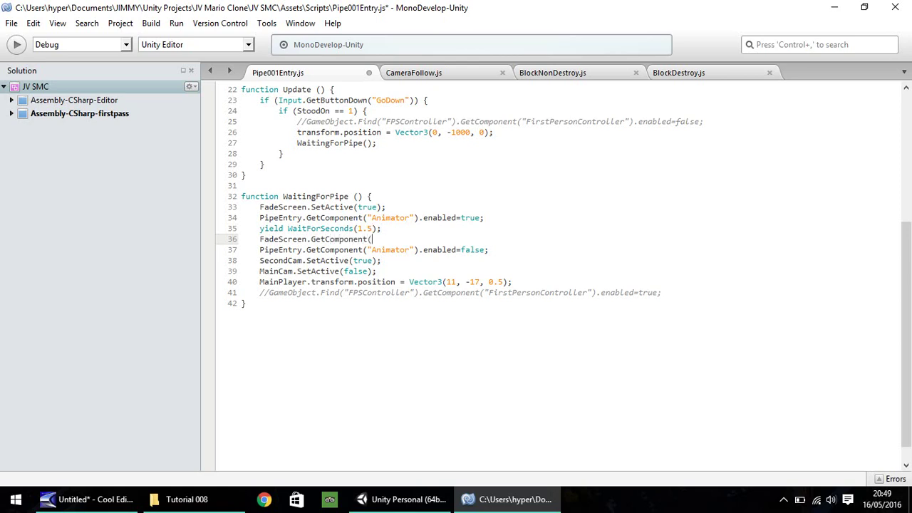
text("Animator").enabled=true)
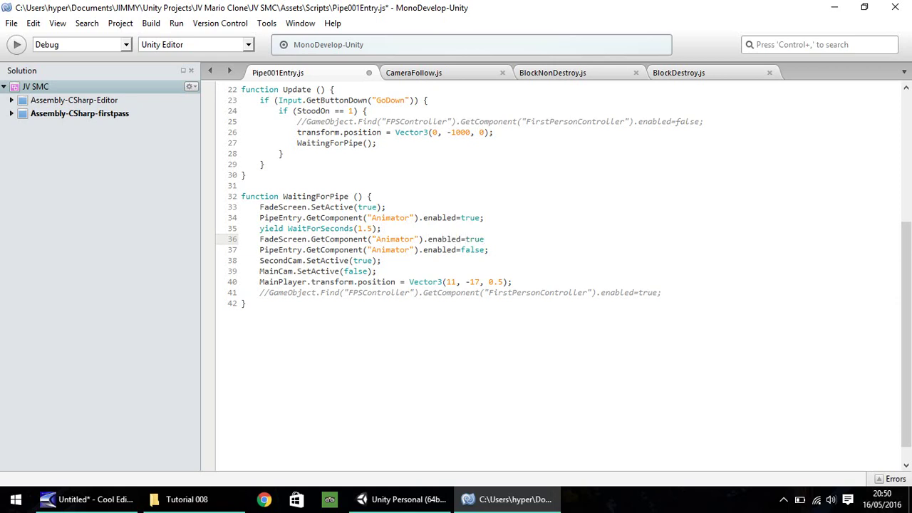
text(;)
key(Return)
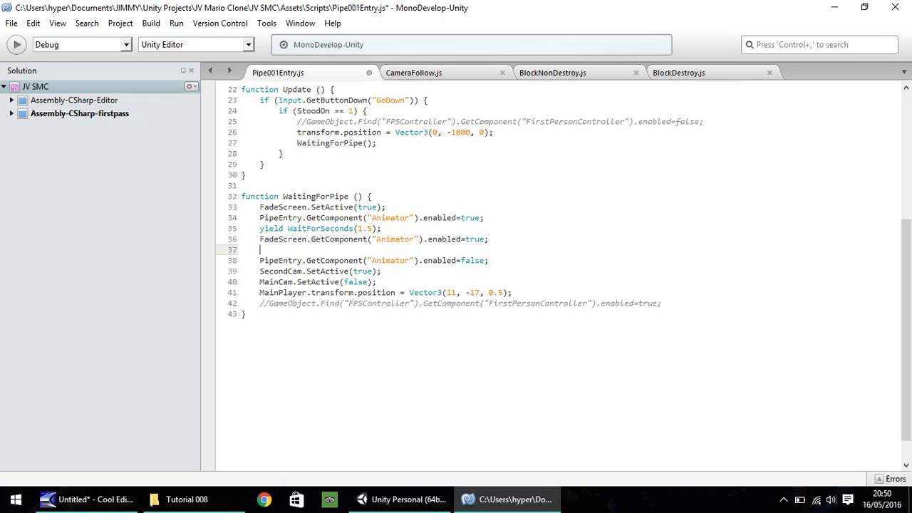
- Write yield WaitForSeconds(0.495); on line 37, leaving a blank line after it
text(yield WaitForSeconds()
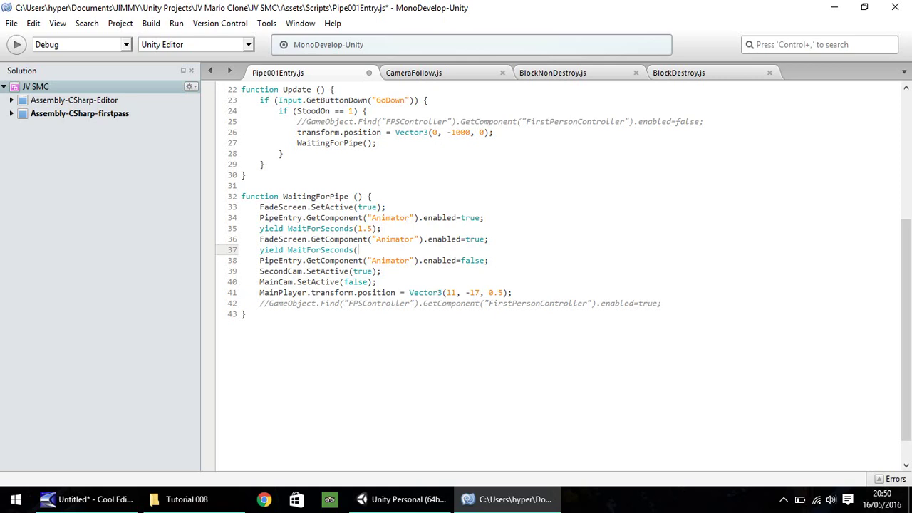
text(0.495);)
key(Return)
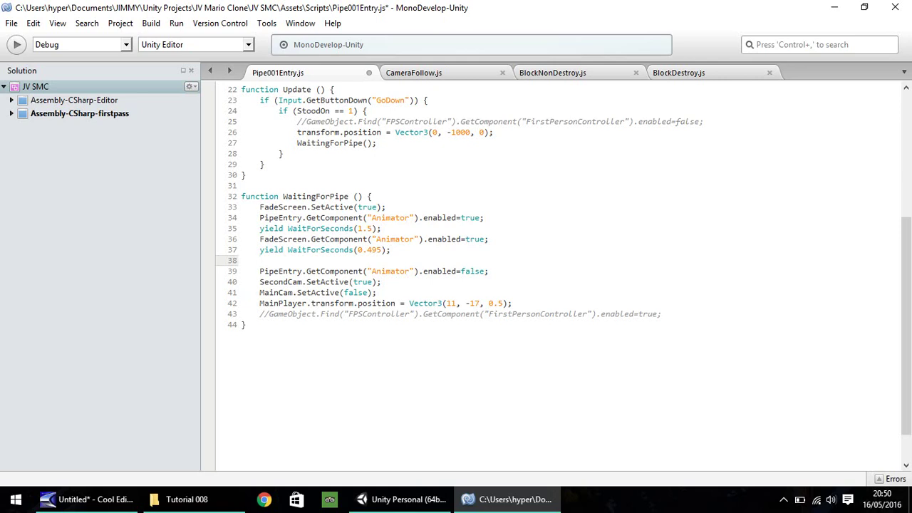
- Add FadeScreen.SetComponent("Animator").enabled=false; on line 38
text(FadeScreen.SetCompo)
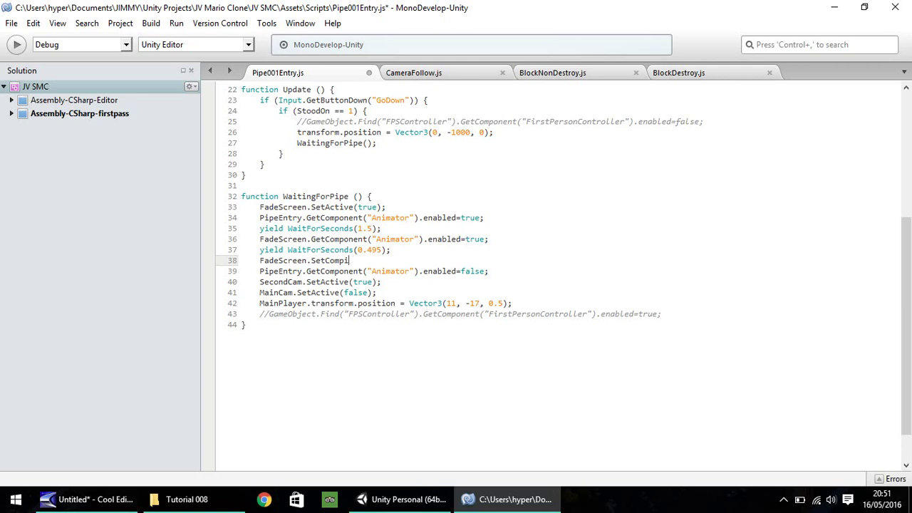
text(nent("Animator").enabled=false)
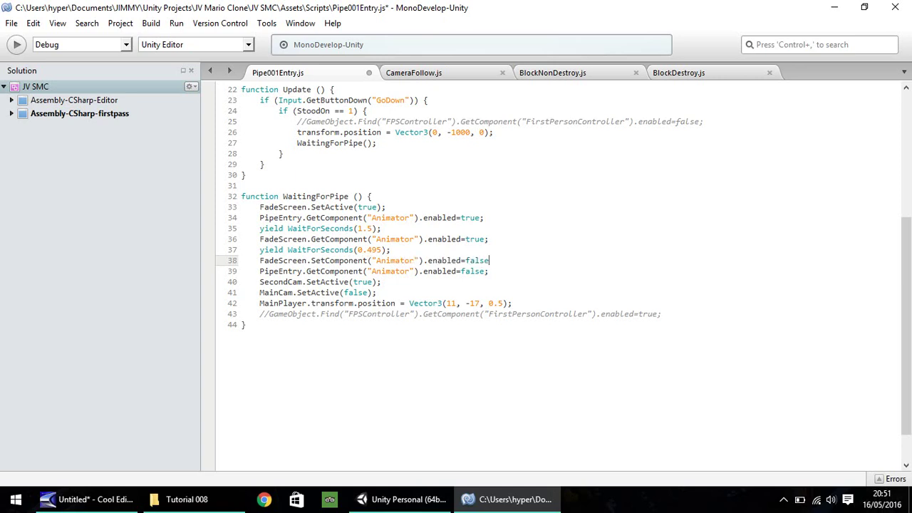
text(;)
click(261, 283)
key(Up)
key(Up)
key(End)
- Open a blank line 43 after the player repositioning line
key(Down)
key(Down)
key(Down)
key(Down)
key(Home)
key(ctrl+Right)
key(ctrl+Right)
key(ctrl+Right)
key(ctrl+Right)
key(ctrl+Right)
key(End)
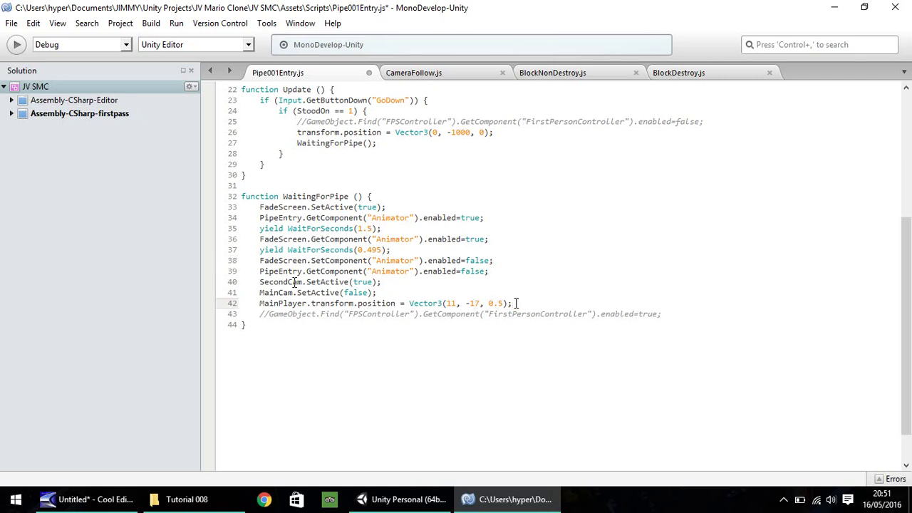
key(Return)
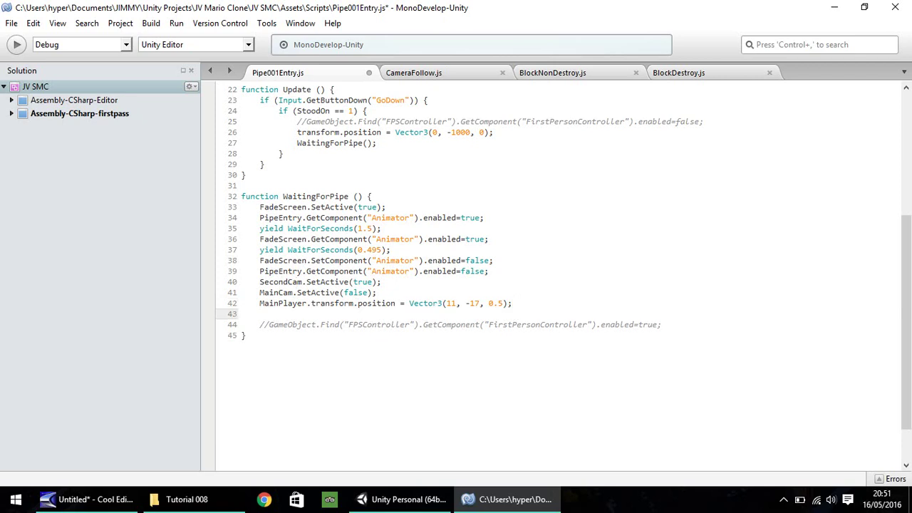
- Re-enable FadeScreen's Animator on line 43 and add yield WaitForSeconds(0.495); below it
text(FadeScreen.SetActiv)
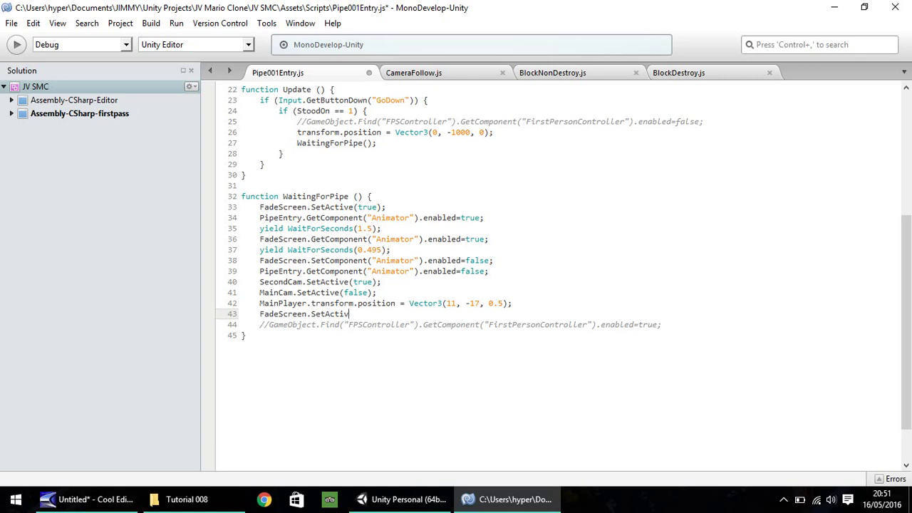
key(BackSpace)
key(BackSpace)
key(BackSpace)
key(BackSpace)
key(BackSpace)
key(BackSpace)
key(BackSpace)
key(BackSpace)
text(GetComponent("Animator)
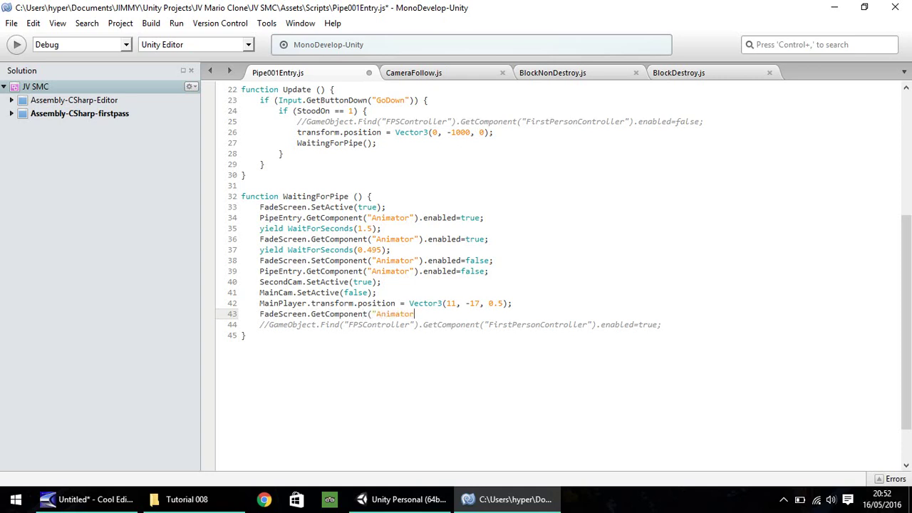
text(").enable)
text(d=true;)
key(Return)
text(yield Wa)
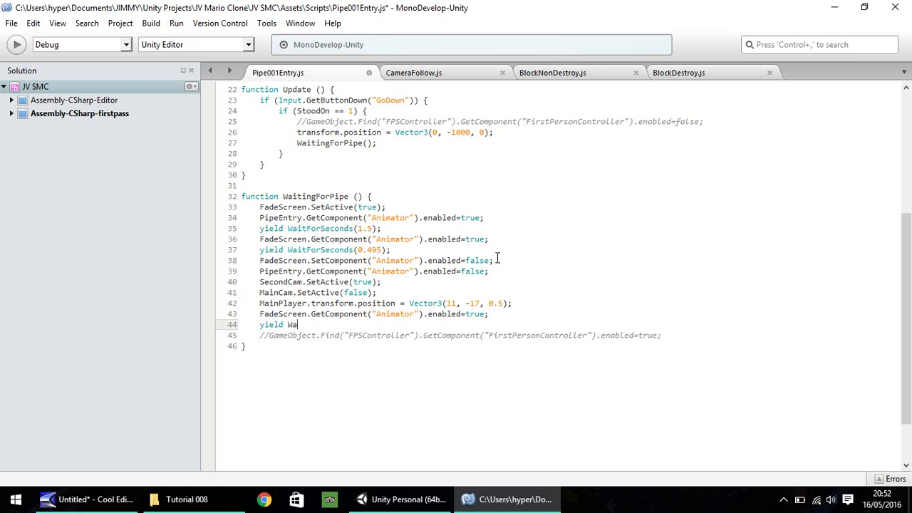
text(itForSeconds(0.495)
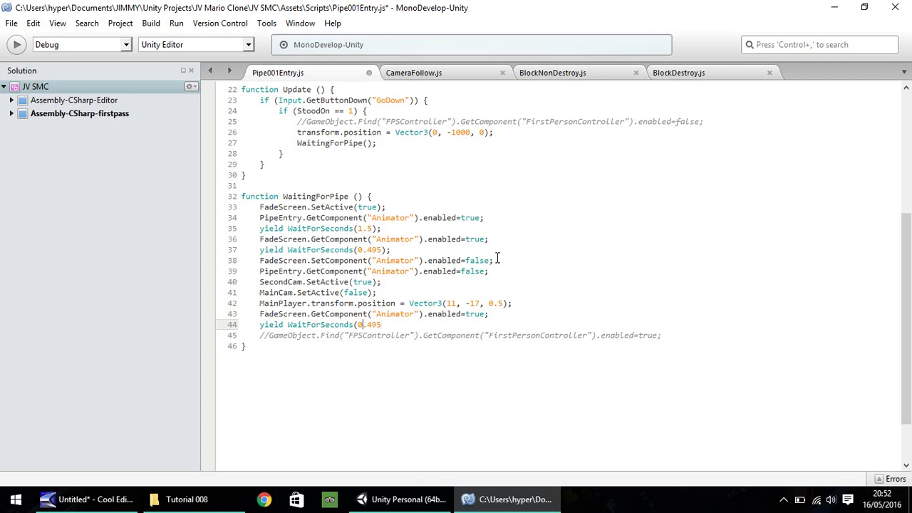
text();)
- Correct SetComponent to GetComponent on line 38
key(Return)
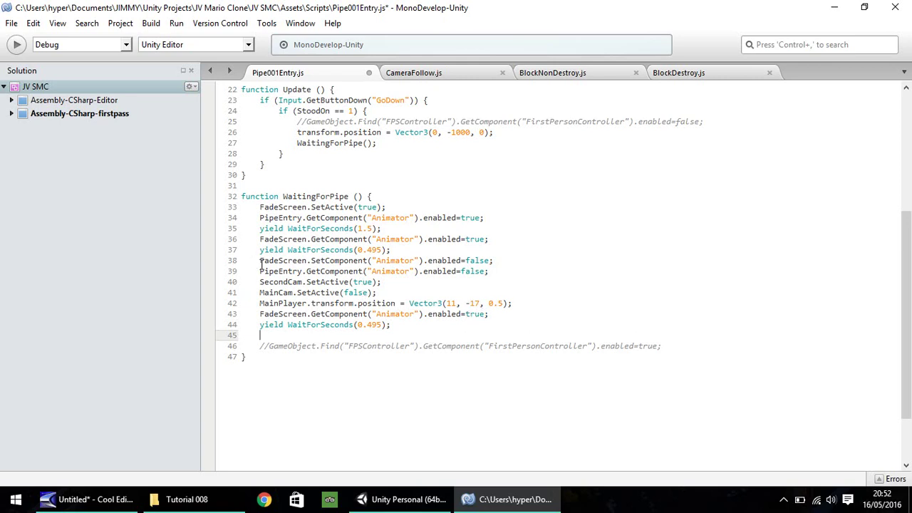
drag(260, 261, 308, 261)
double_click(316, 260)
text(G)
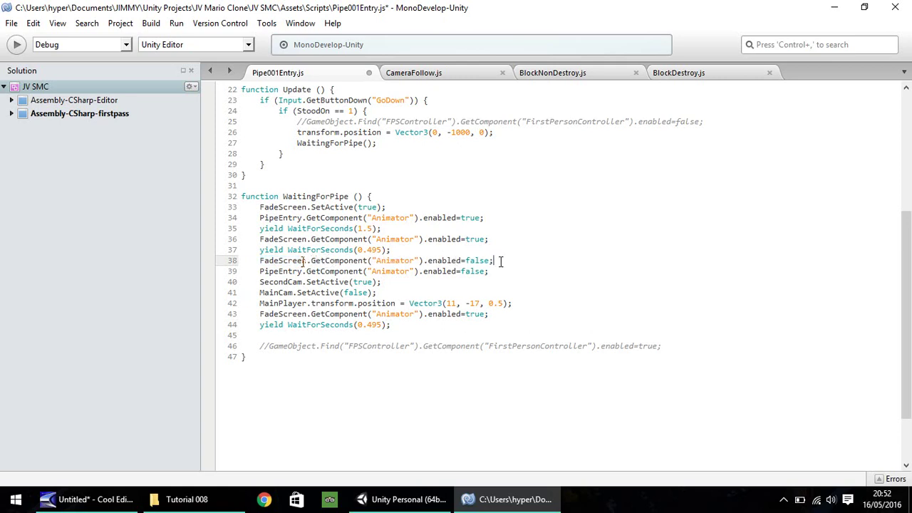
- Copy the Animator-disabling line to line 45, add FadeScreen.SetActive(false); below, and save
drag(493, 261, 260, 261)
key(ctrl+c)
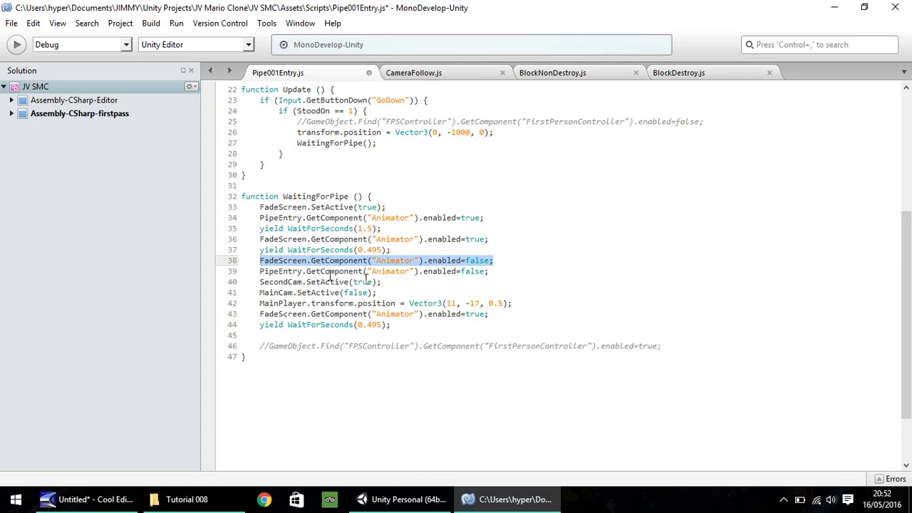
click(331, 333)
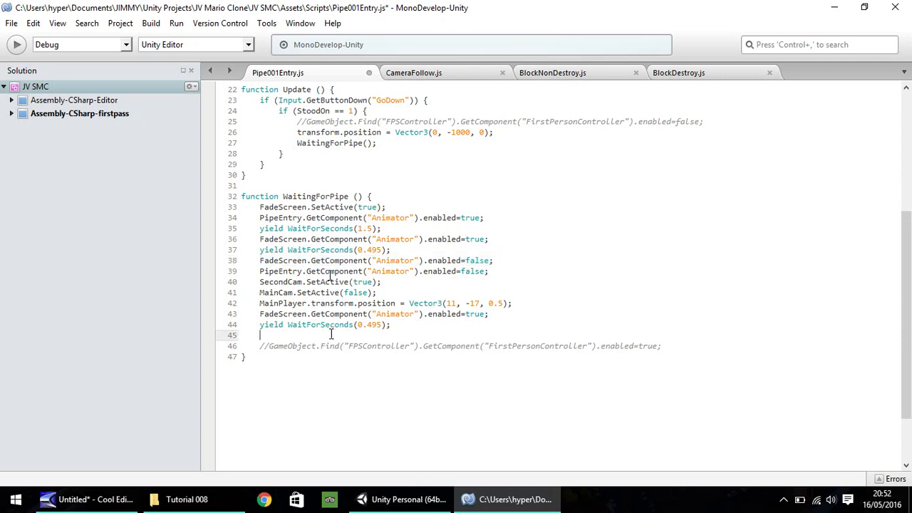
key(ctrl+v)
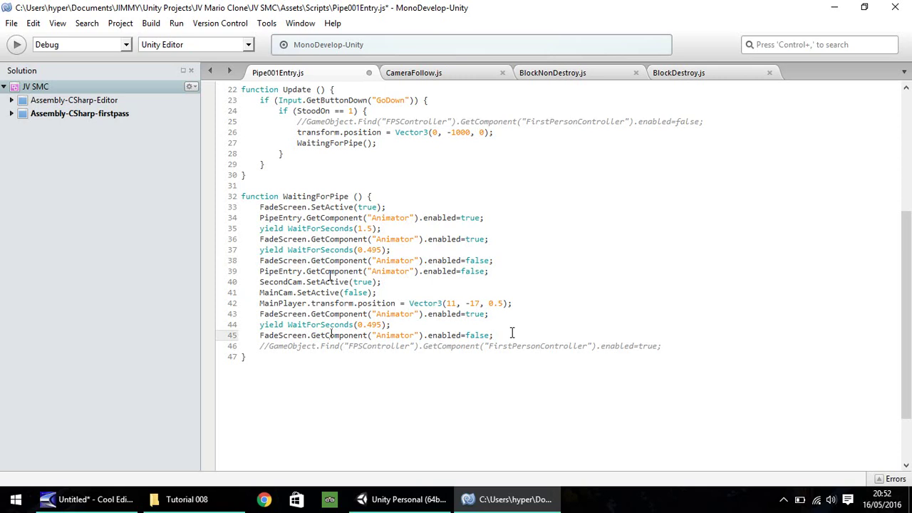
key(Return)
text(FadeScre   )
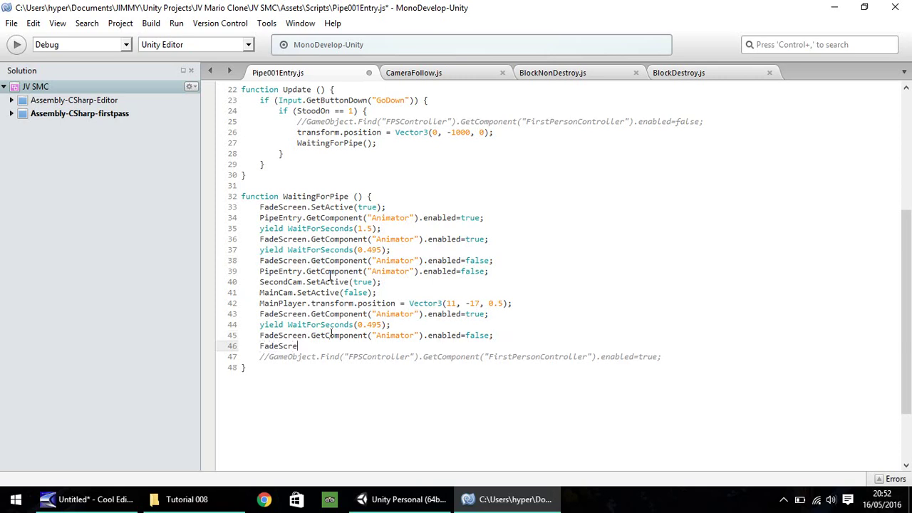
text(SetActive(false);)
key(ctrl+s)
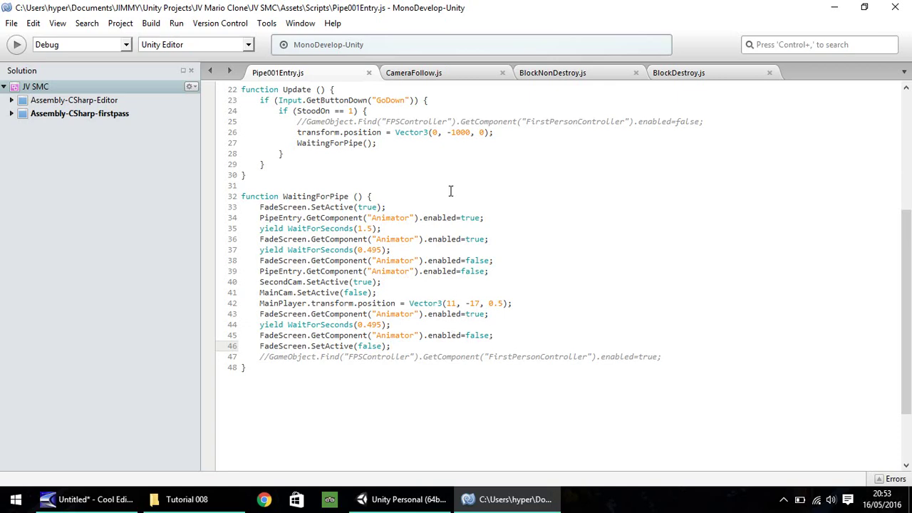
- Back in Unity, clear the console messages and return to the Project assets
click(381, 502)
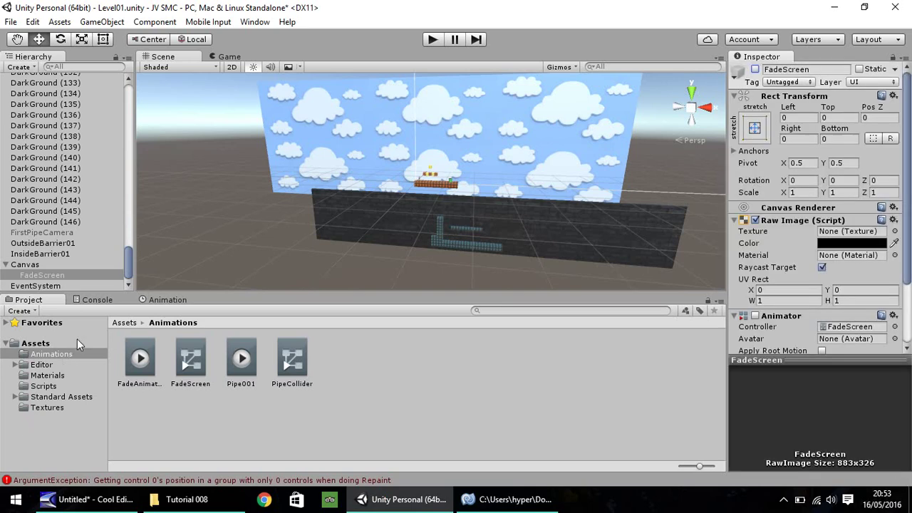
click(89, 302)
click(16, 310)
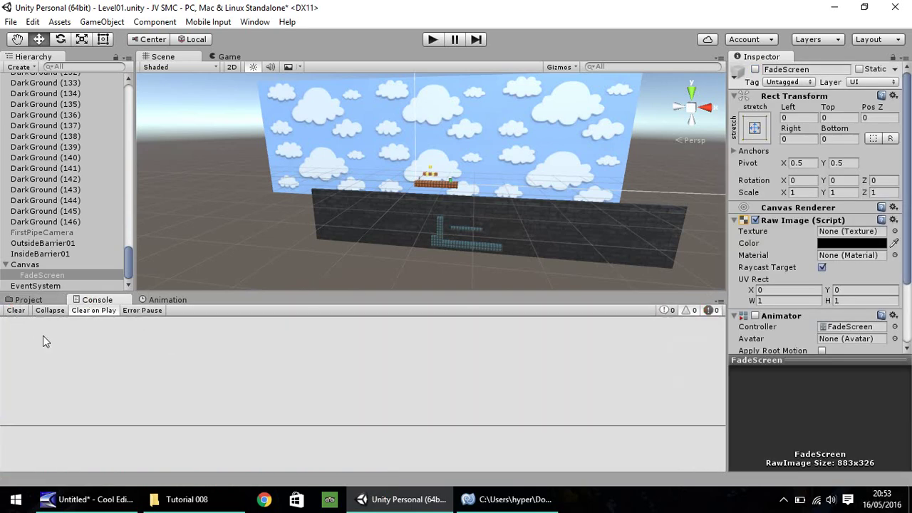
click(27, 300)
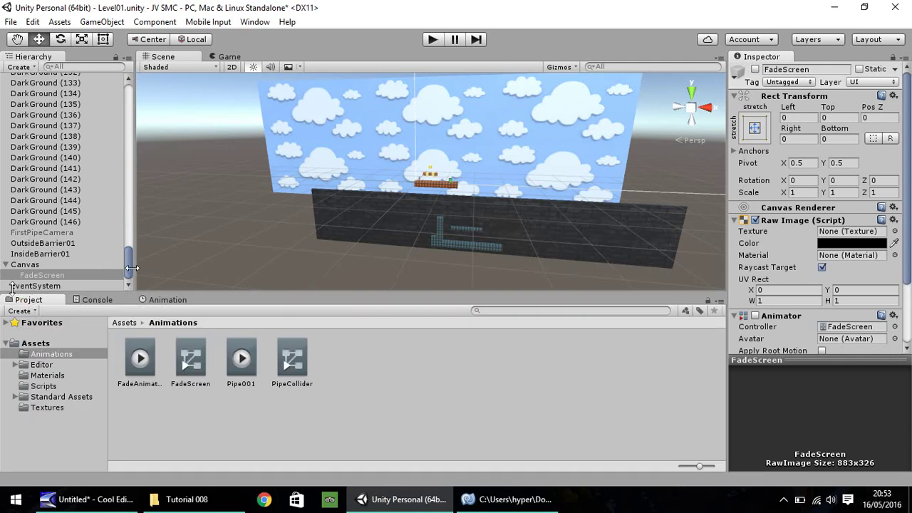
- Assign FadeScreen to the Pipe 001 Entry script's Fade Screen slot and enter Play mode
drag(128, 269, 122, 170)
click(57, 189)
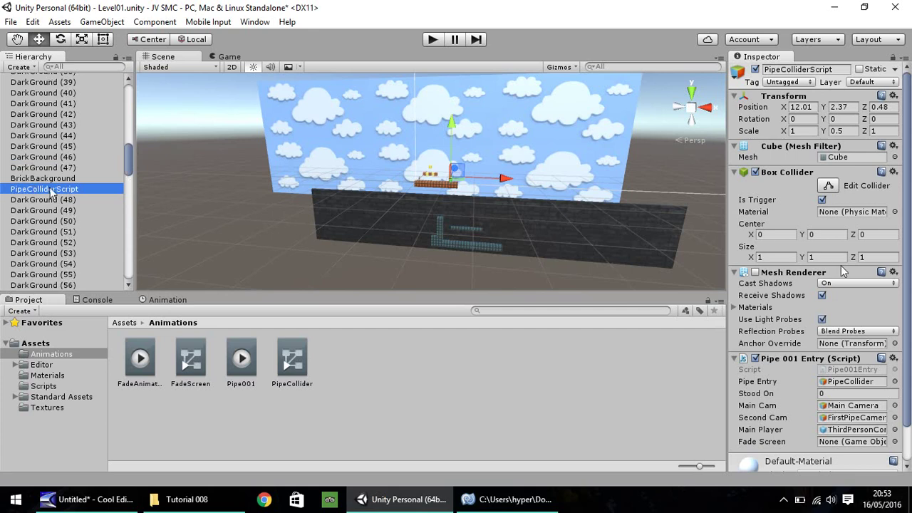
scroll(858, 285, down, 2)
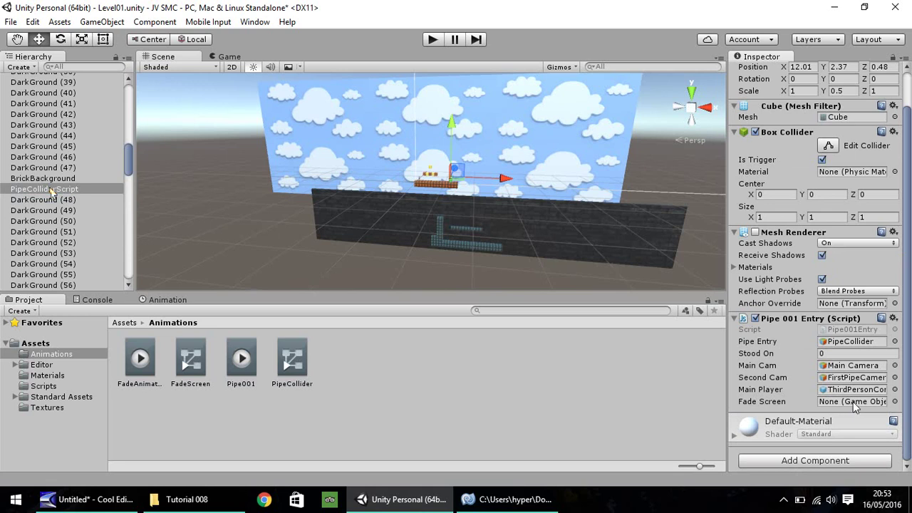
drag(128, 148, 128, 261)
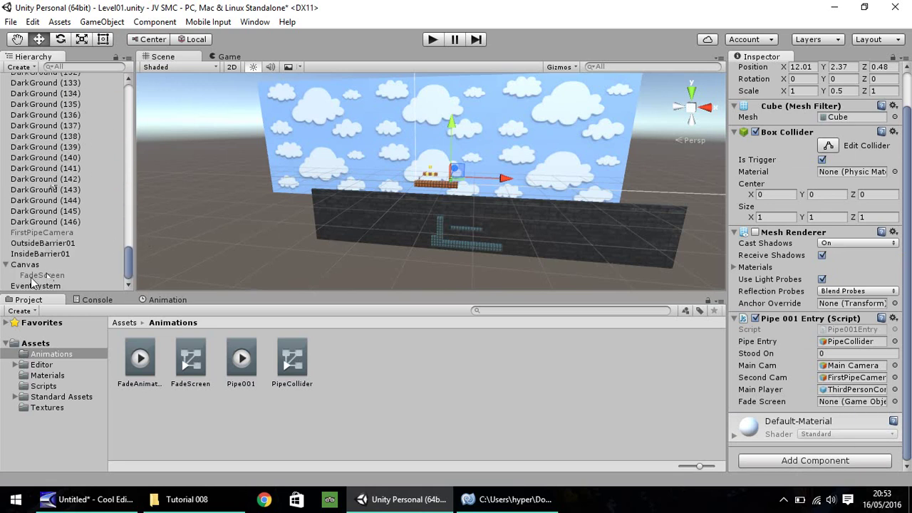
drag(39, 275, 838, 403)
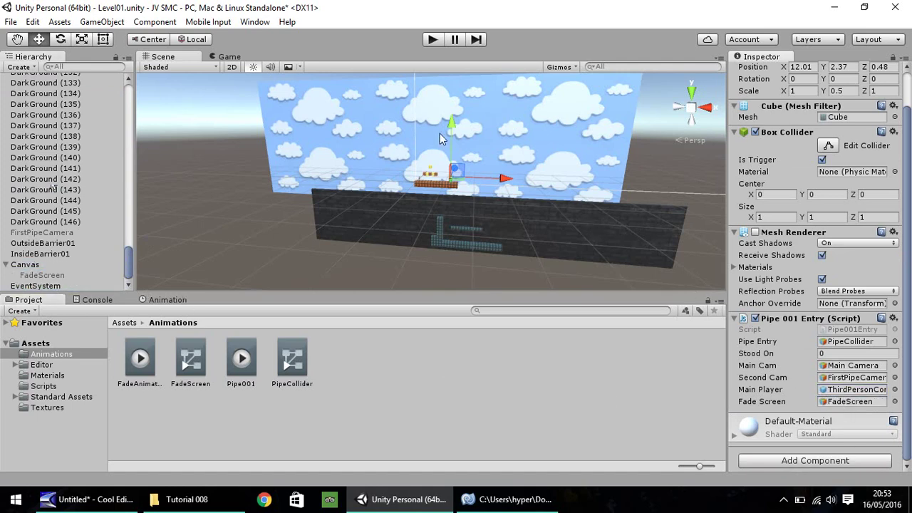
click(433, 40)
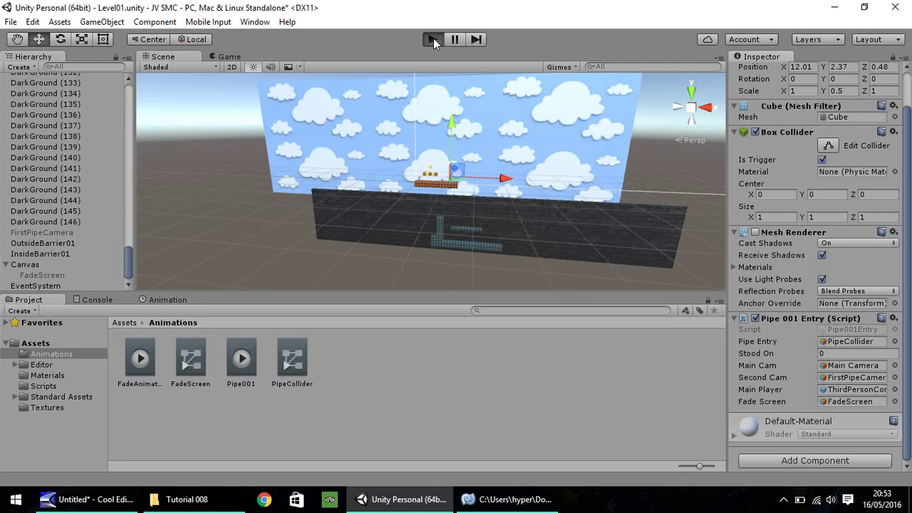
- Jump onto the green pipe, drop into the underground room, then stop the playtest
key(Right)
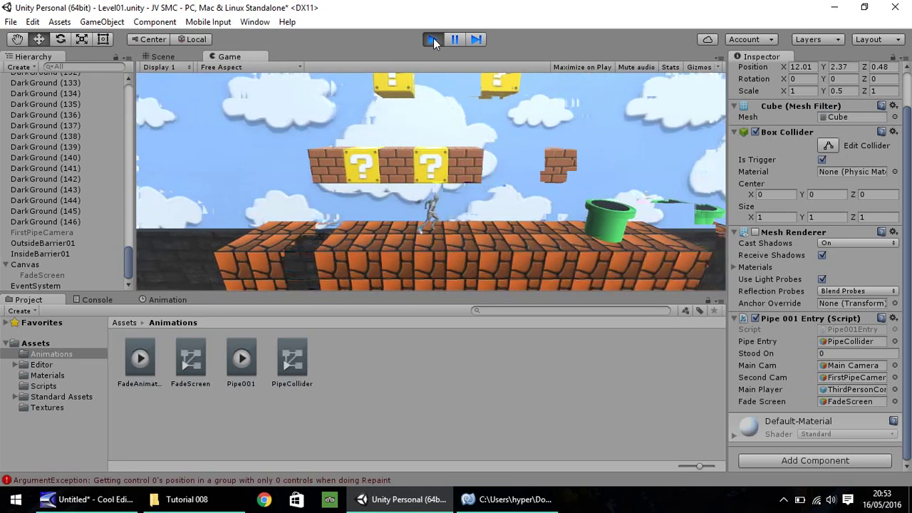
key(space)
key(Down)
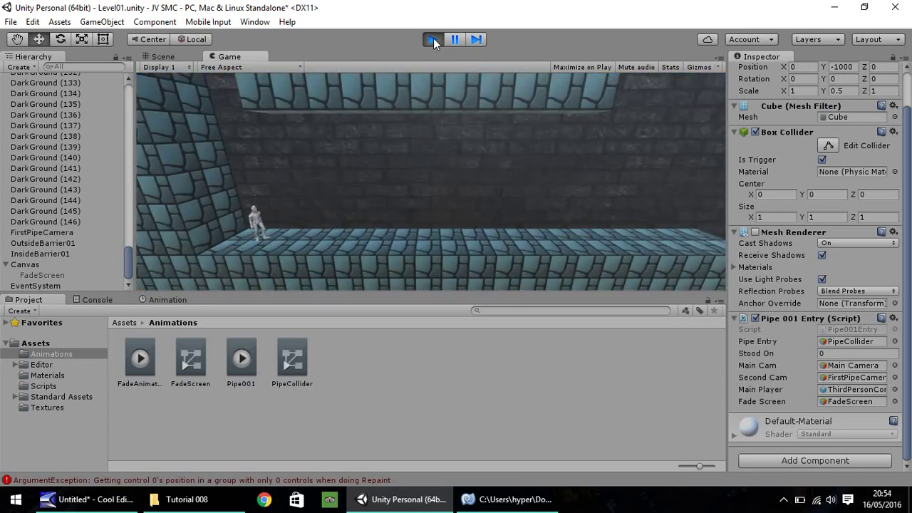
key(Right)
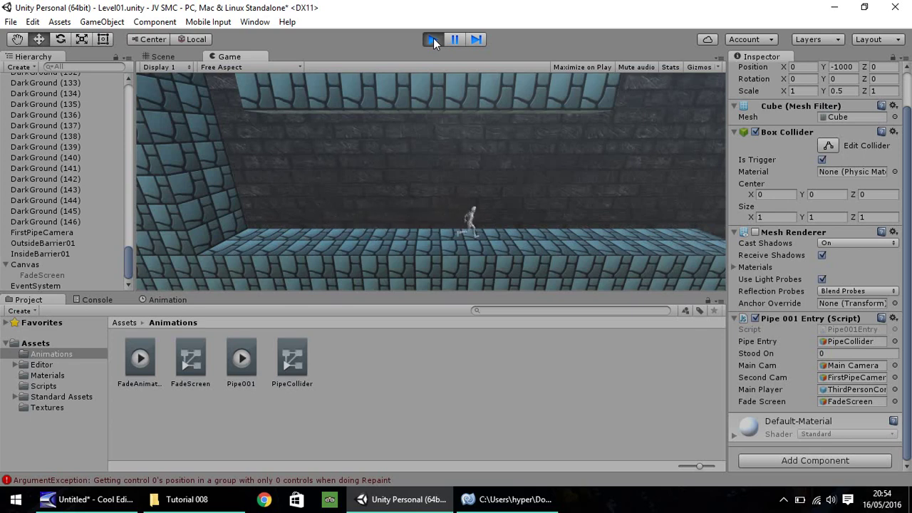
click(434, 39)
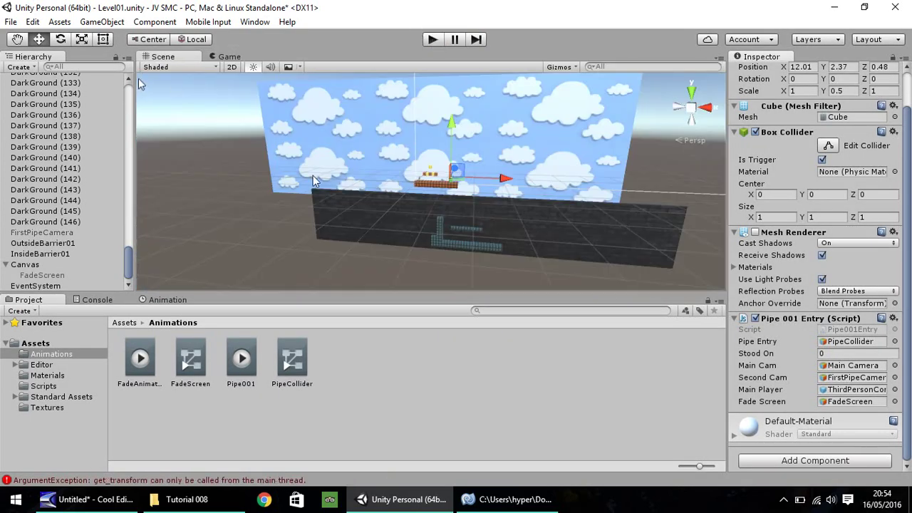
- Create a new folder named Audio in the project's Assets
drag(126, 277, 172, 130)
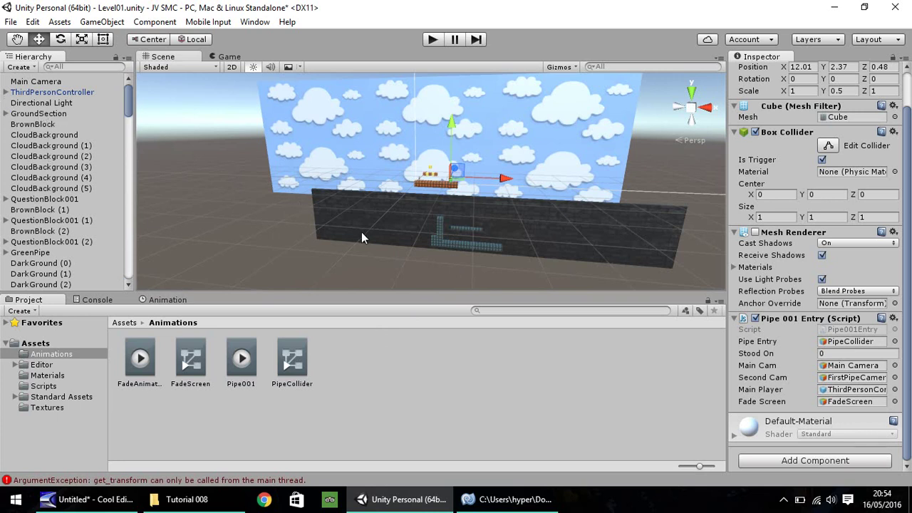
click(31, 344)
right_click(31, 344)
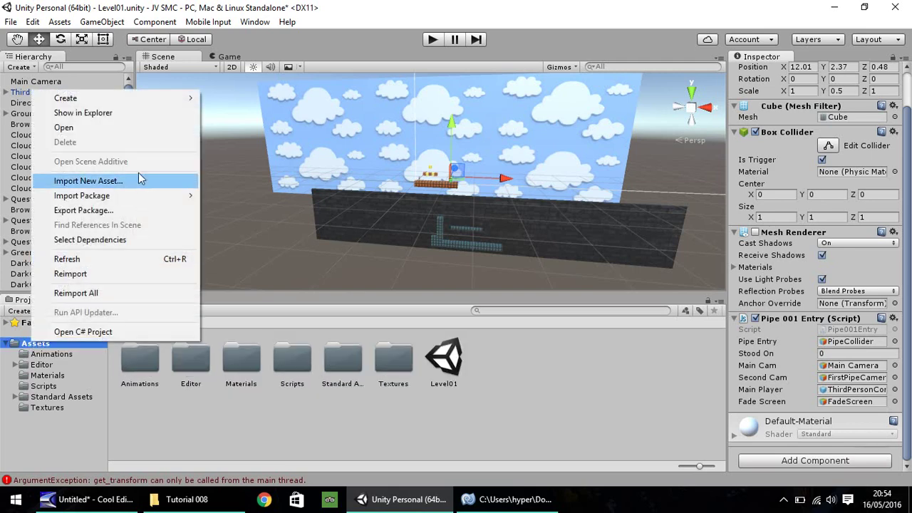
mouse_move(136, 106)
click(228, 100)
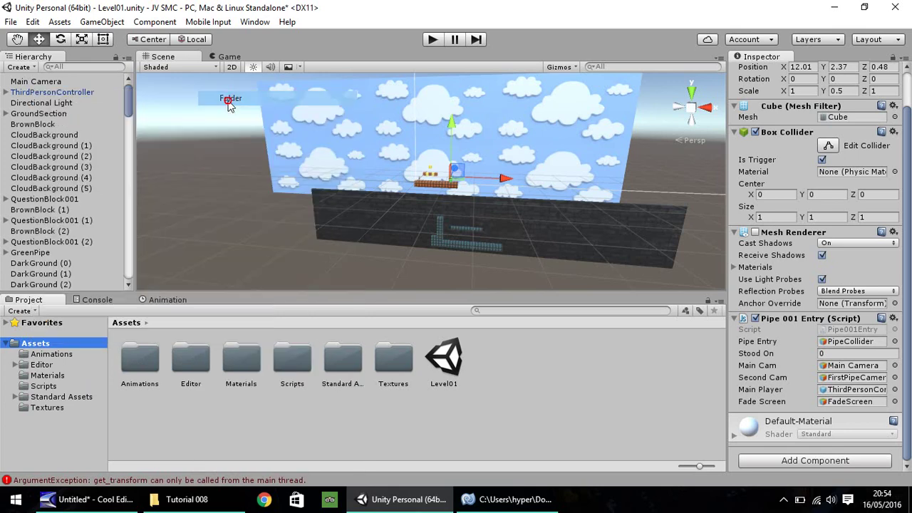
text(Audio)
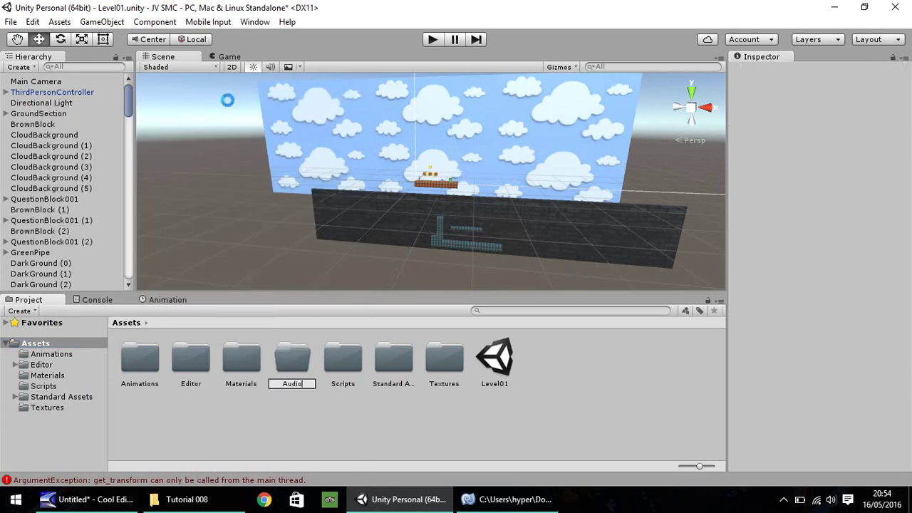
key(Return)
key(Return)
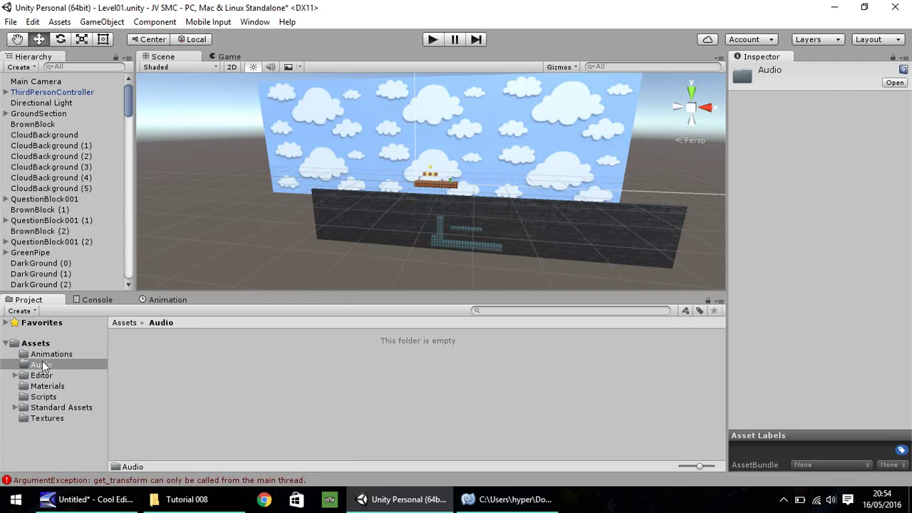
- Inside the Audio folder, create a subfolder named FX
right_click(139, 366)
click(265, 122)
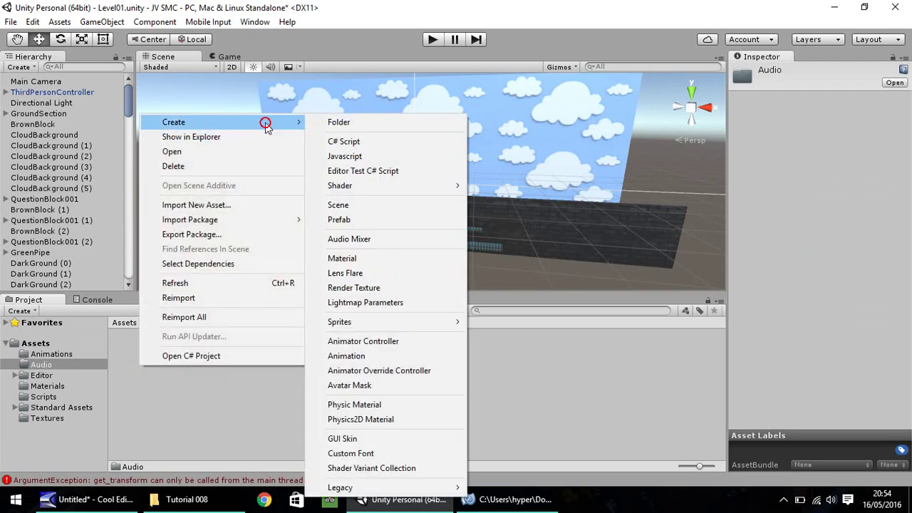
click(338, 122)
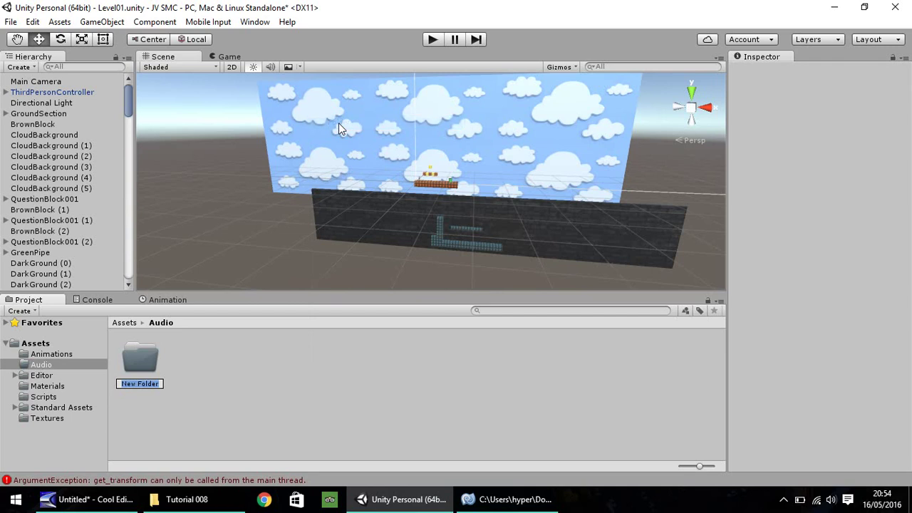
text(FX)
key(Return)
key(Return)
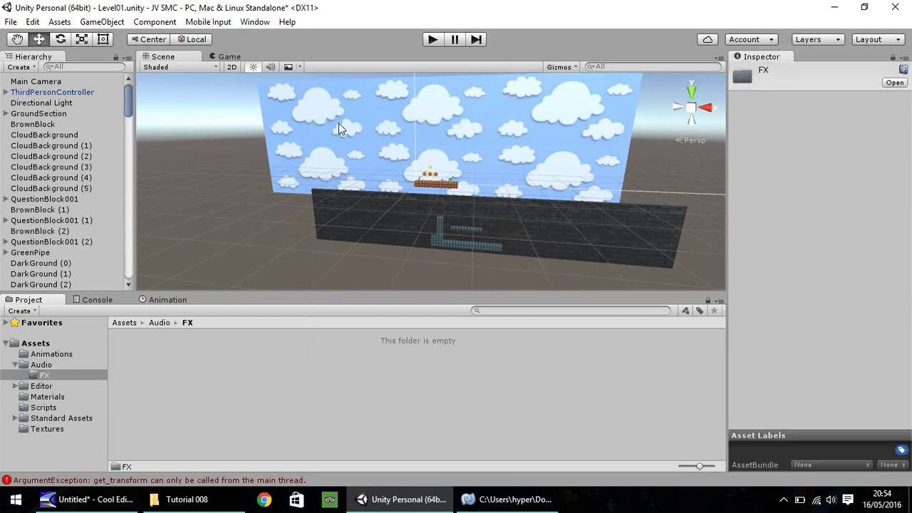
- Import DownPipe.wav from File Explorer by dropping it into Assets/Audio/FX
click(186, 498)
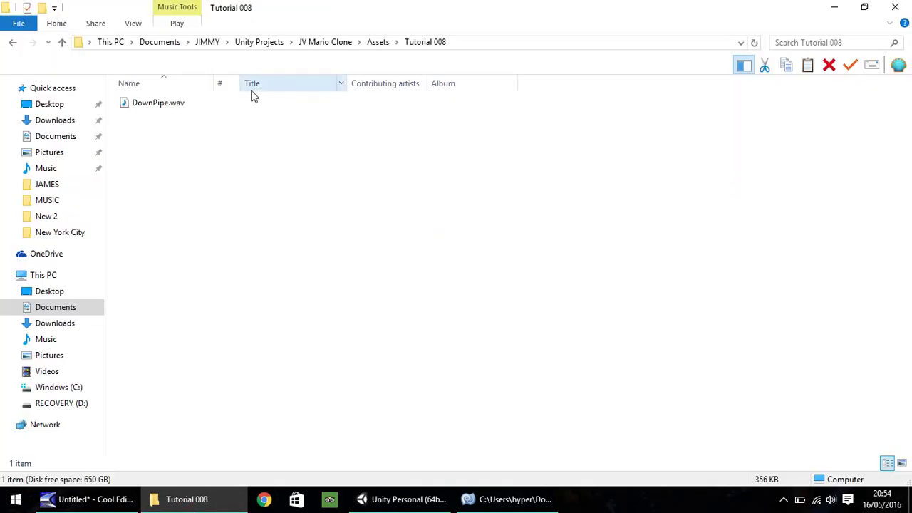
drag(161, 106, 166, 363)
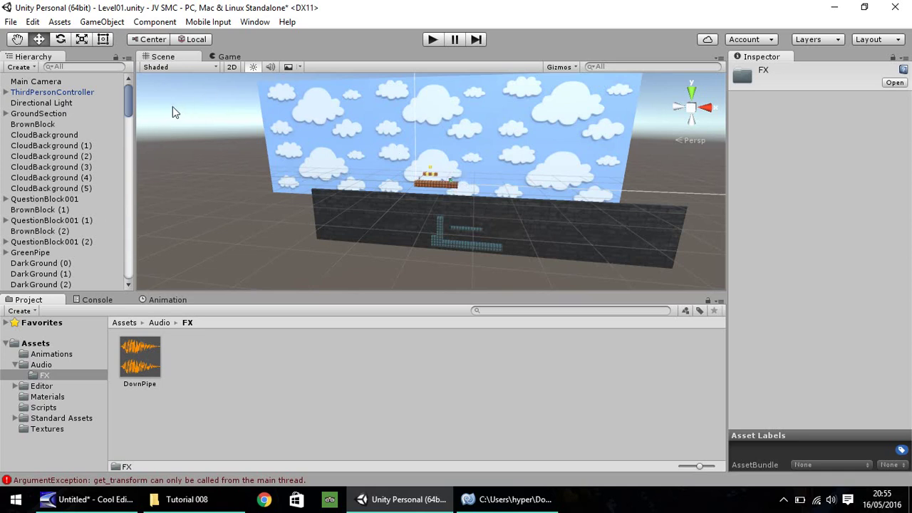
- Create an empty child GameObject under Main Camera and rename it Audio
right_click(53, 84)
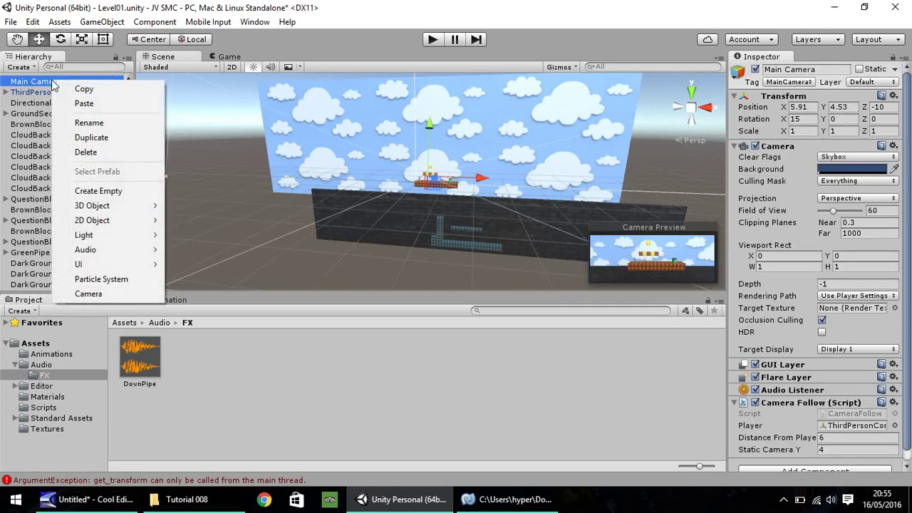
click(98, 190)
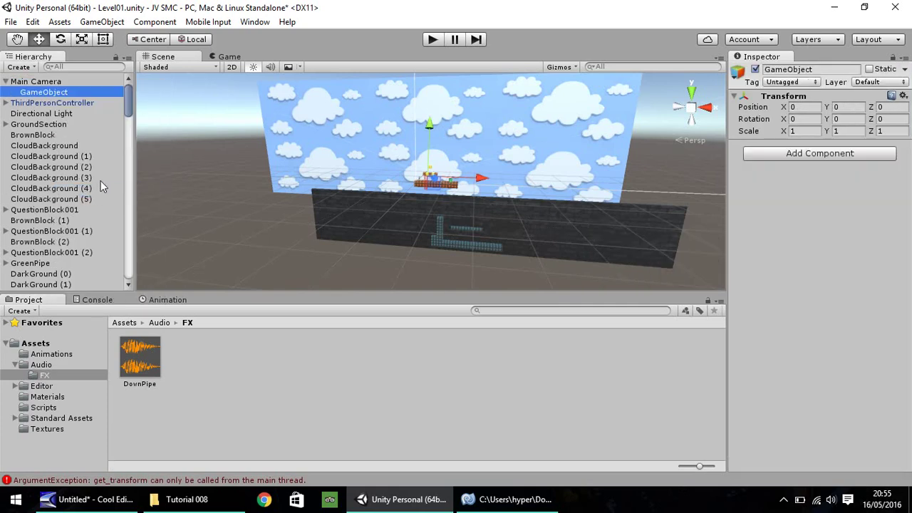
click(43, 93)
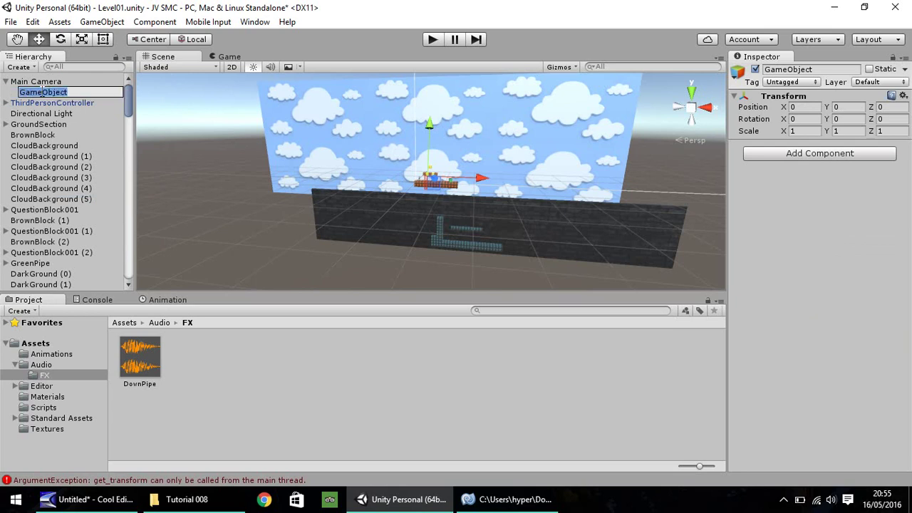
text(Audio)
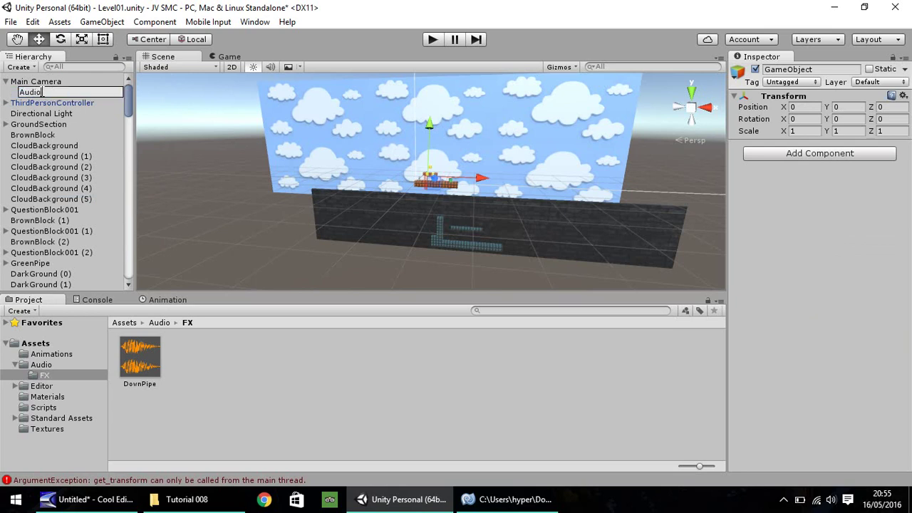
key(Return)
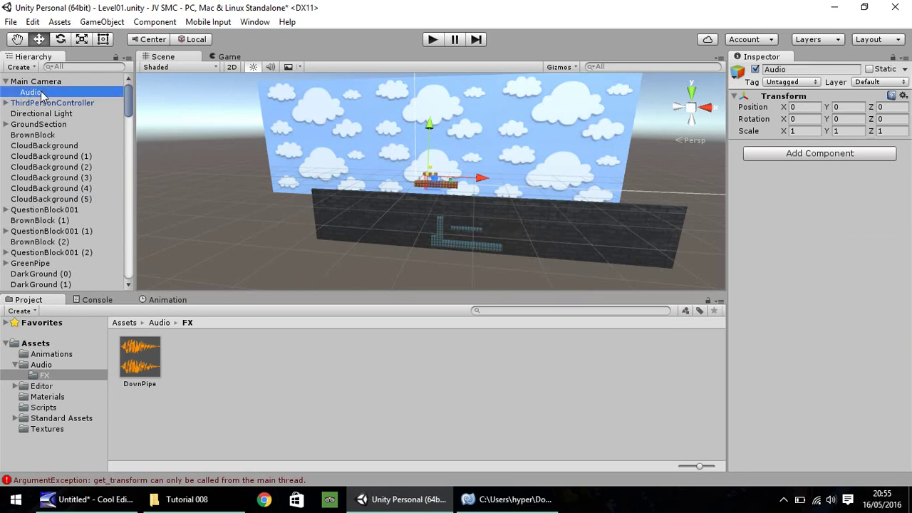
- Create an empty child under the Audio object and rename it PipeEntry
right_click(41, 91)
click(90, 201)
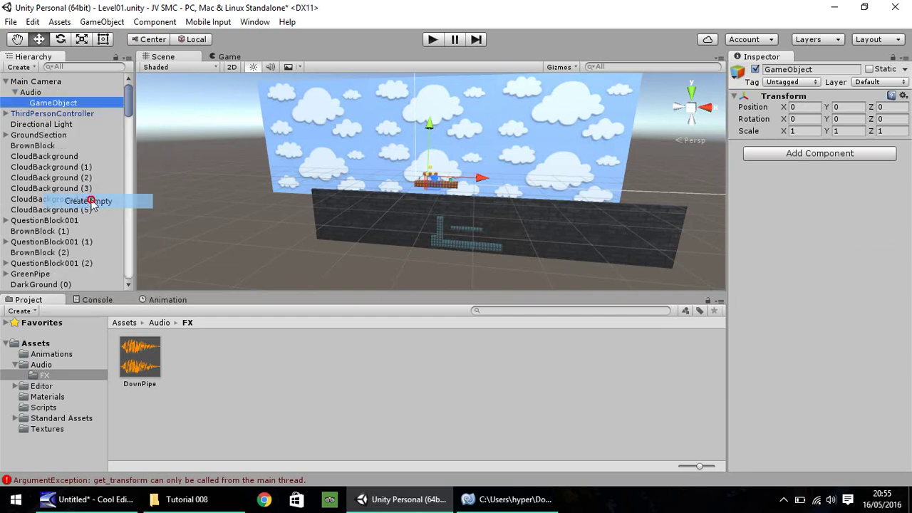
right_click(55, 104)
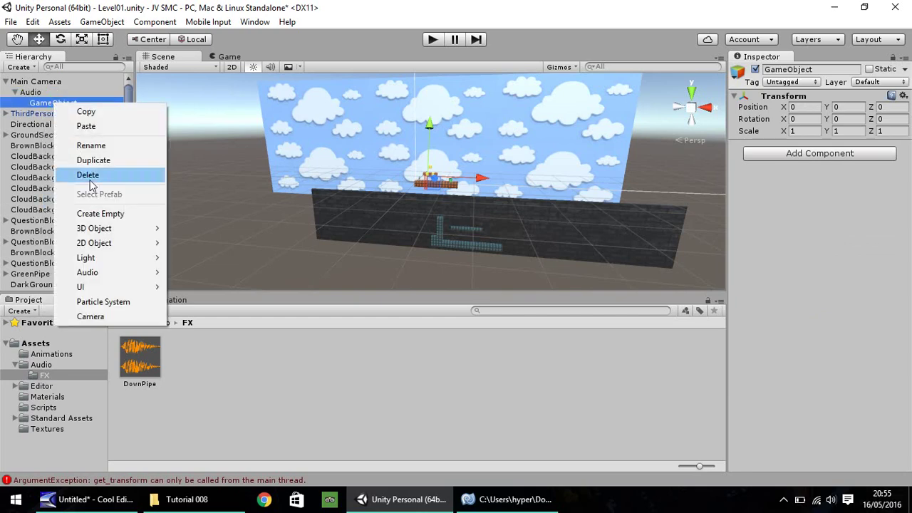
click(85, 146)
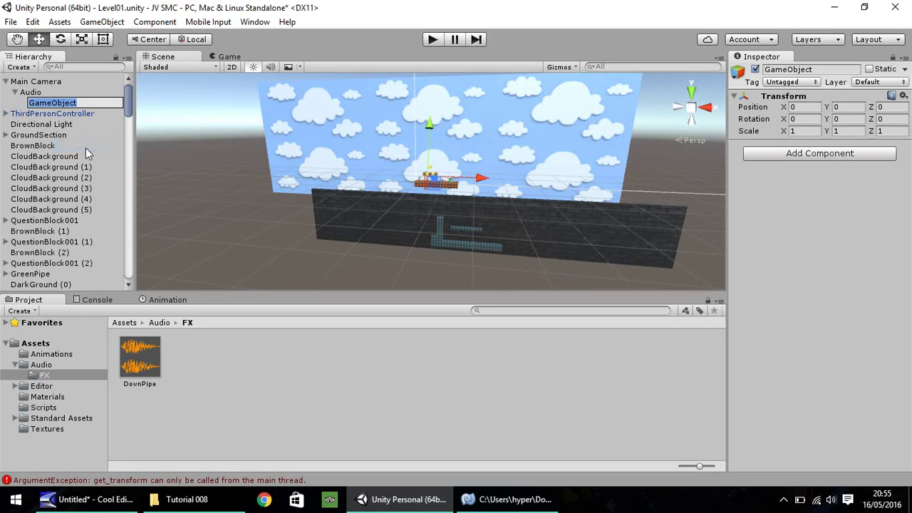
text(PipeEntry)
key(Return)
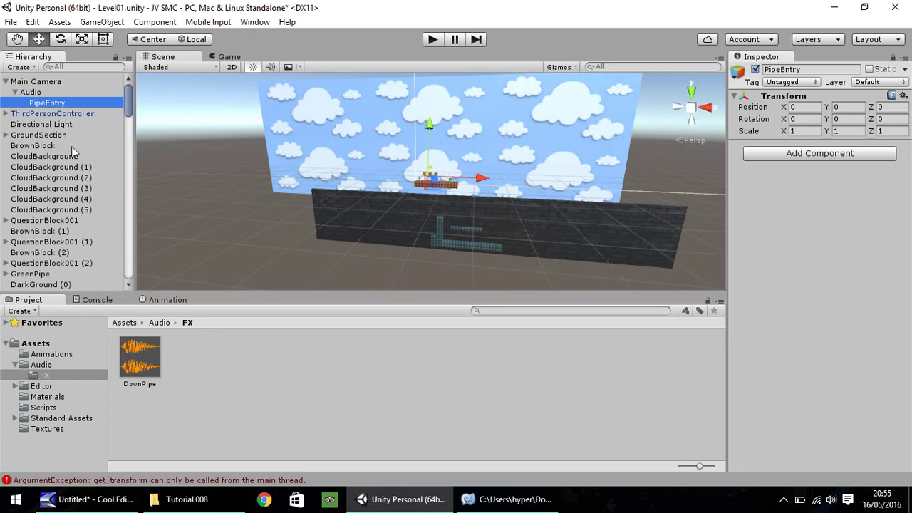
- Drop the DownPipe clip onto PipeEntry and uncheck Play On Awake on its Audio Source
drag(140, 360, 43, 102)
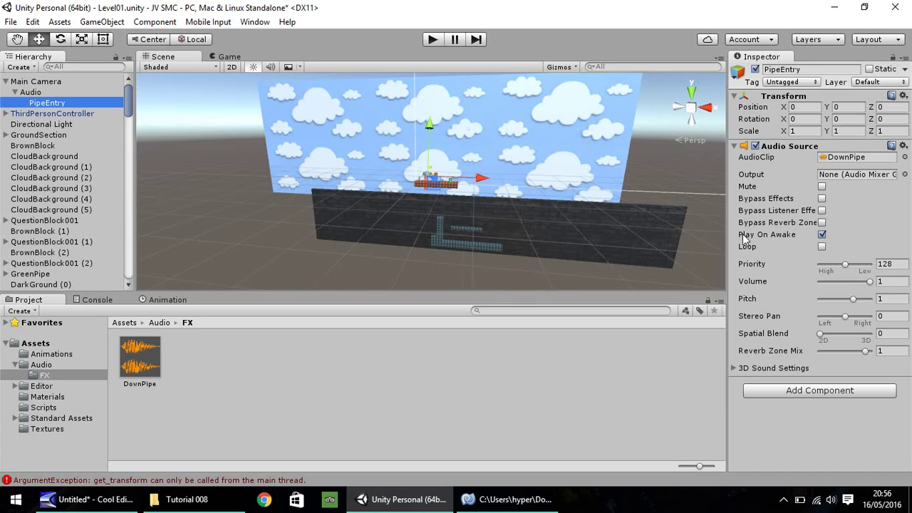
click(822, 235)
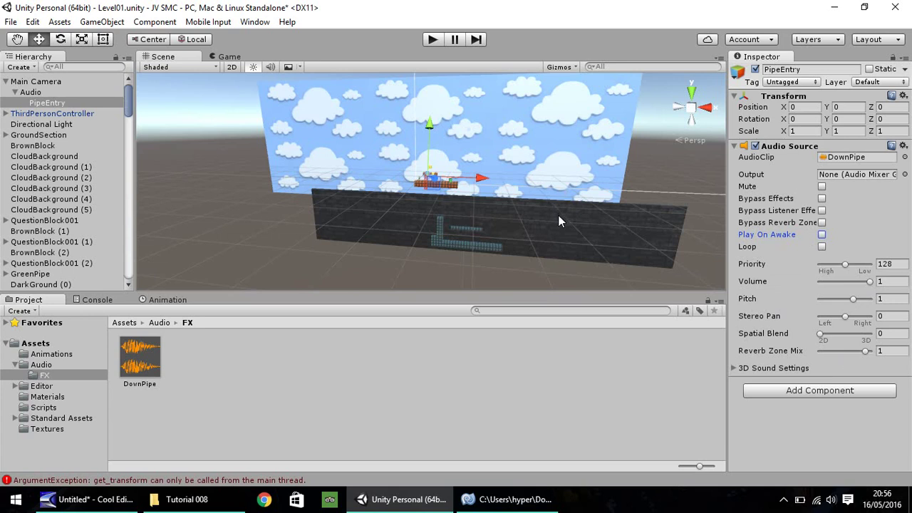
click(30, 92)
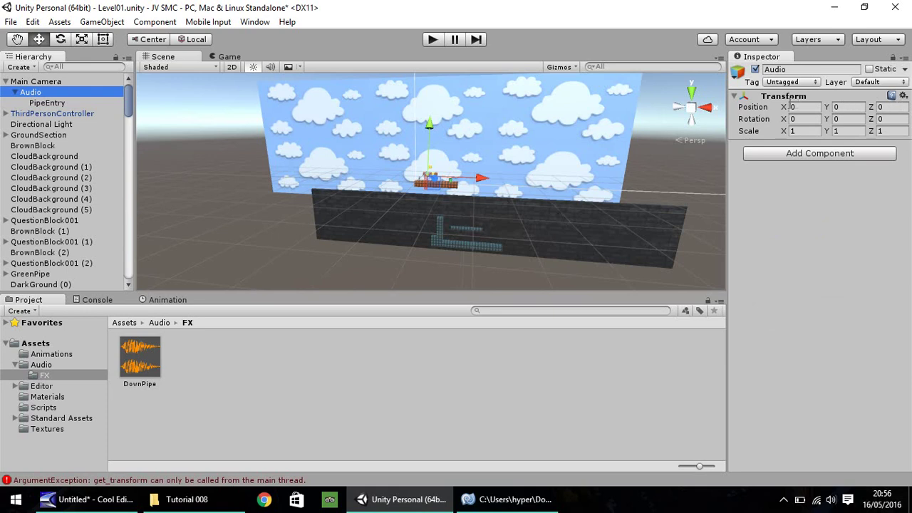
click(72, 101)
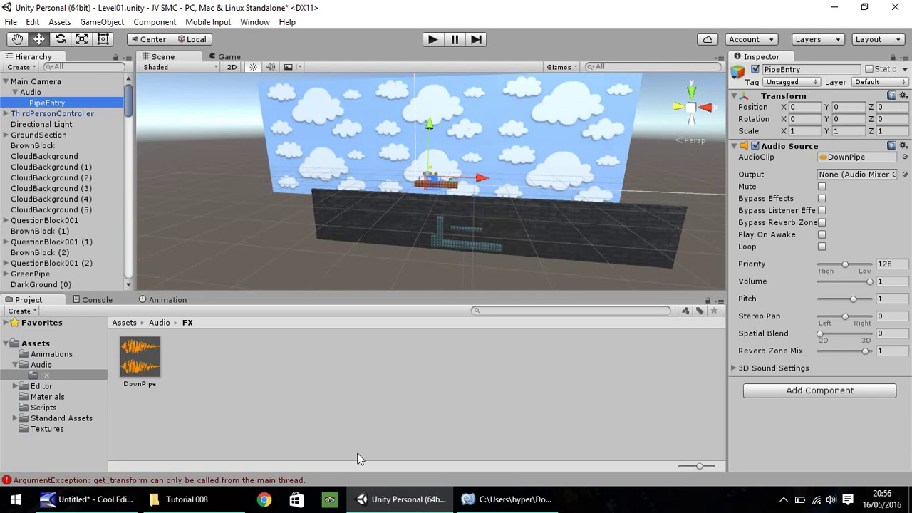
- Declare var PipeSound : AudioSource below the FadeScreen variable in Pipe001Entry.js
click(507, 498)
scroll(340, 312, up, 7)
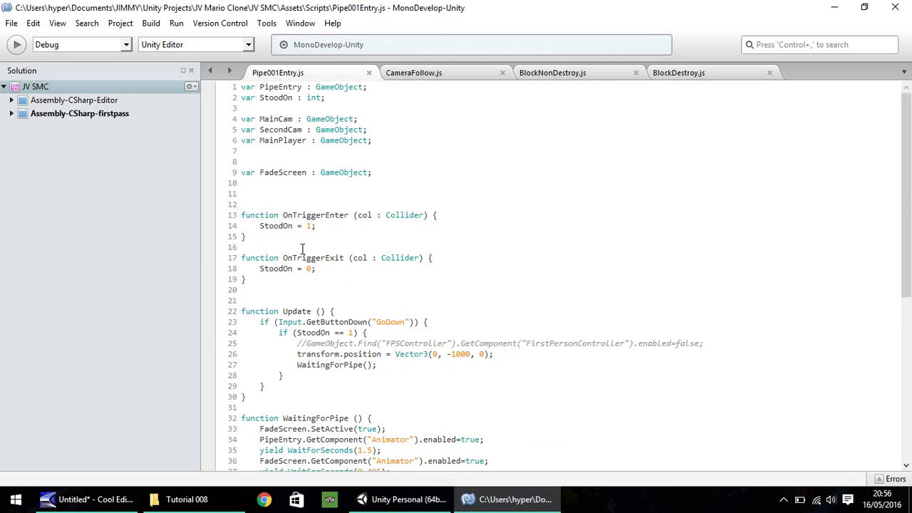
click(386, 176)
key(Return)
key(Return)
text(var PipeSound)
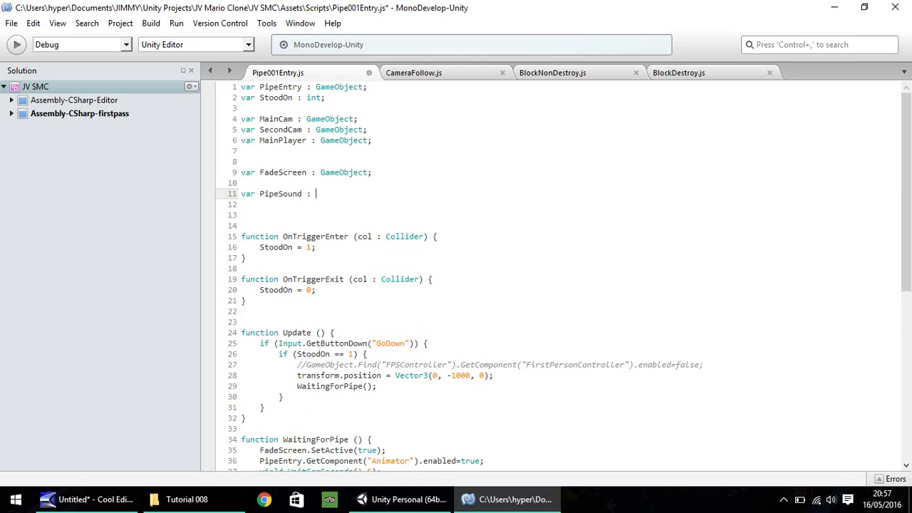
text( : AudioSource;)
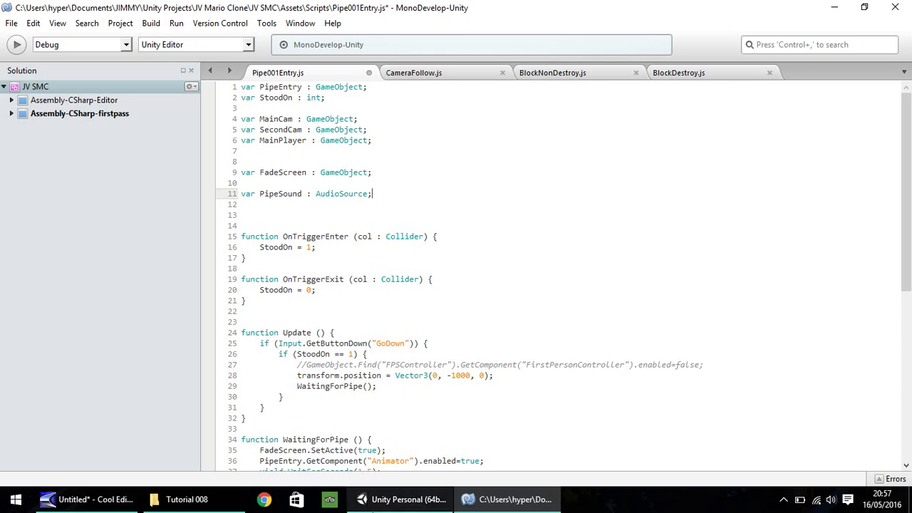
- Add PipeEntry.Play(); as the first line of WaitingForPipe and save the script
click(402, 499)
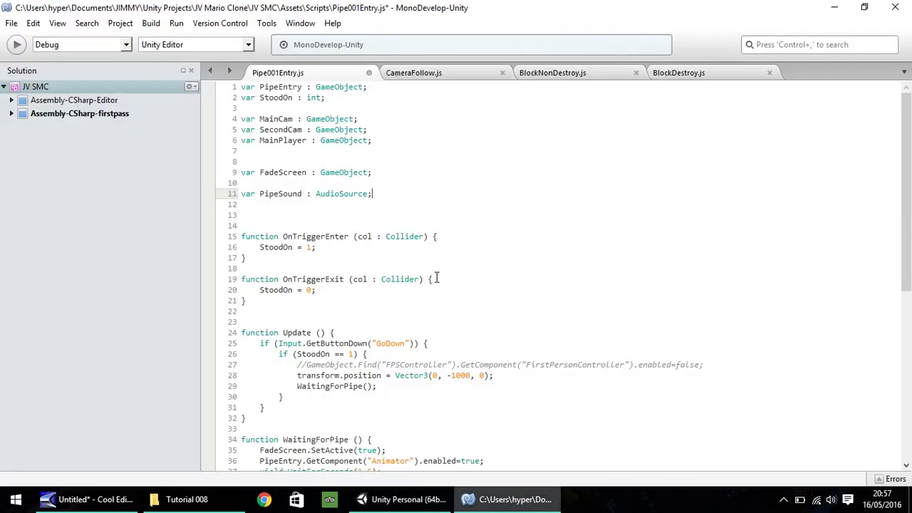
click(522, 493)
click(311, 196)
click(377, 196)
scroll(339, 295, down, 9)
click(385, 159)
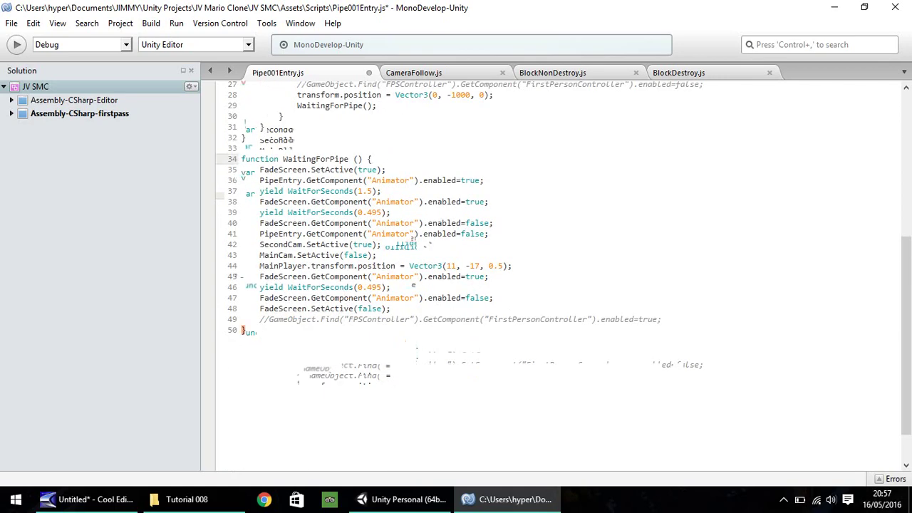
key(Return)
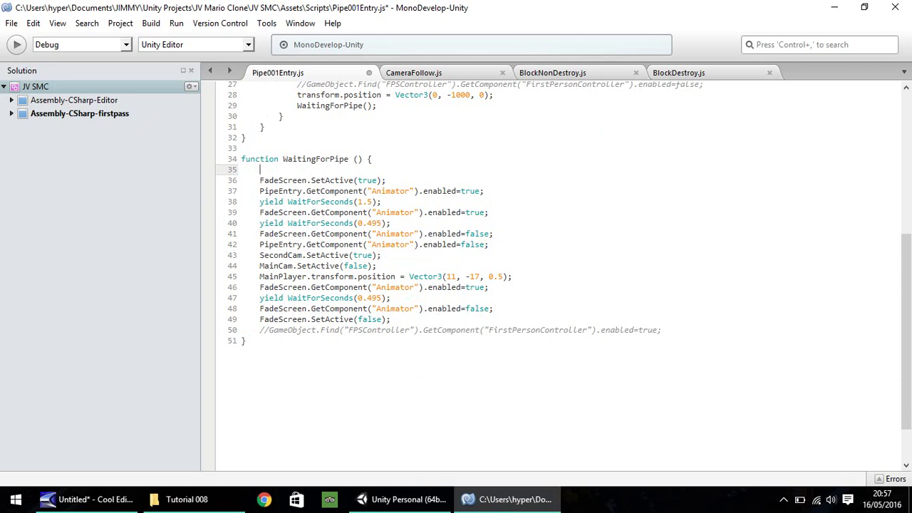
text(PipeEntry.Play();)
key(ctrl+s)
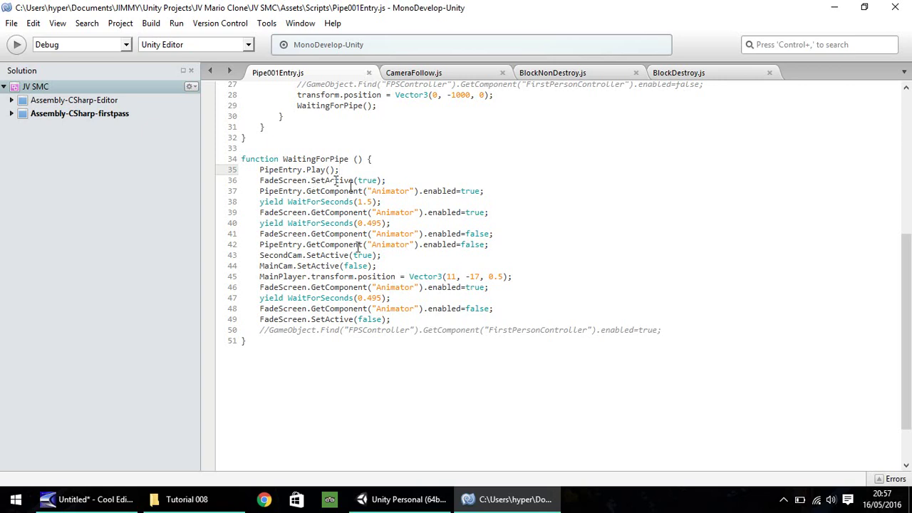
- Select PipeColliderScript and assign PipeEntry's Audio Source to the Pipe Sound slot
click(412, 493)
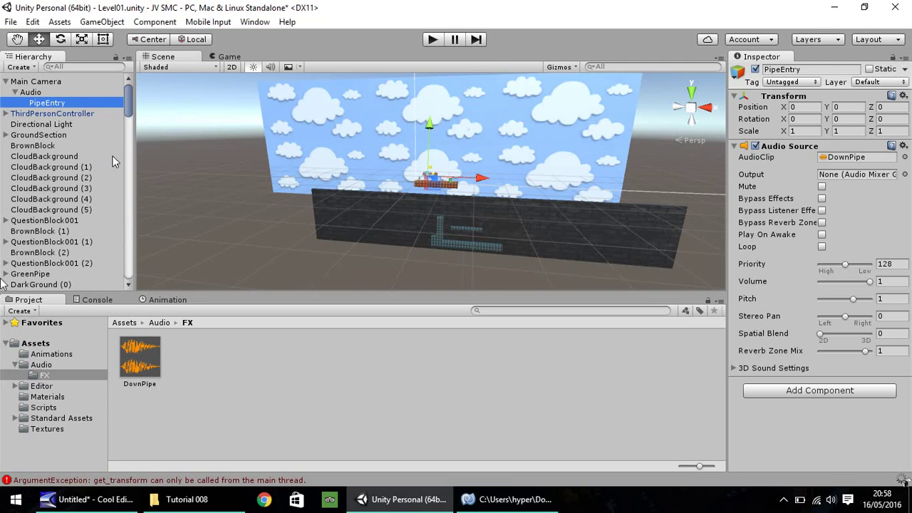
drag(132, 101, 129, 166)
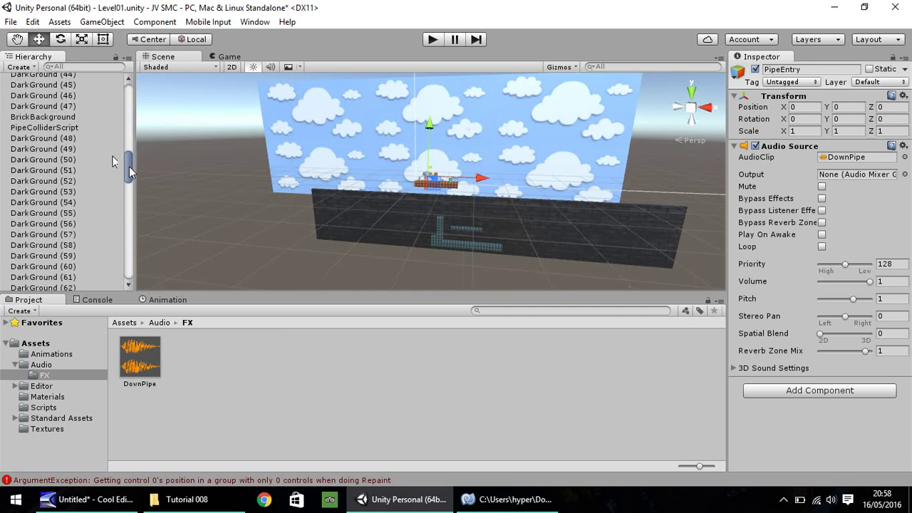
click(50, 127)
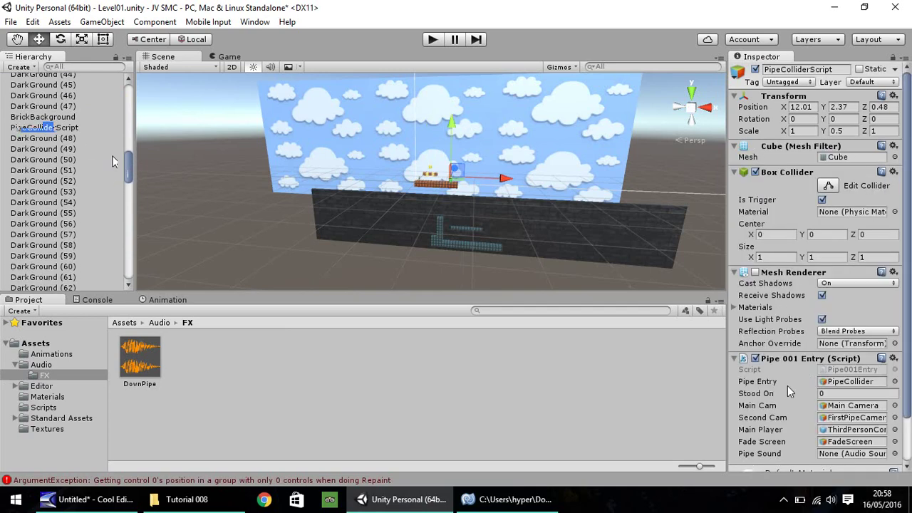
scroll(787, 394, down, 3)
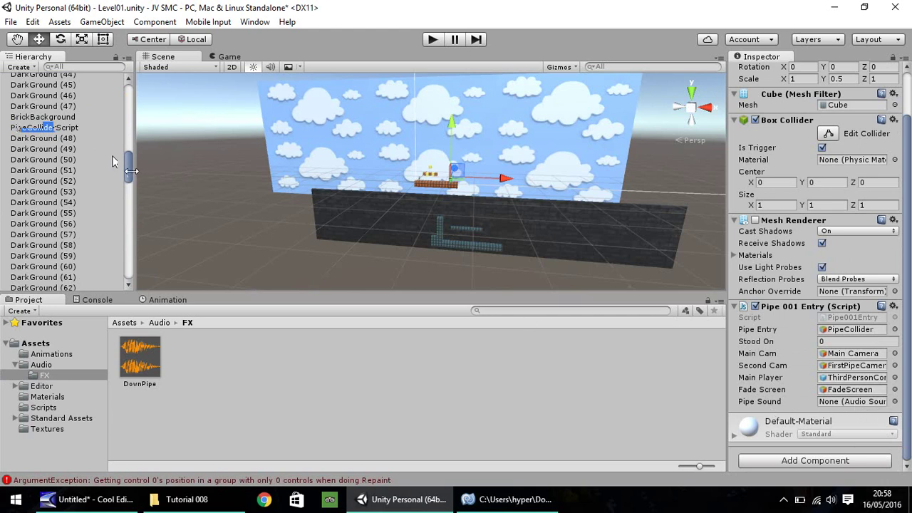
drag(128, 168, 126, 107)
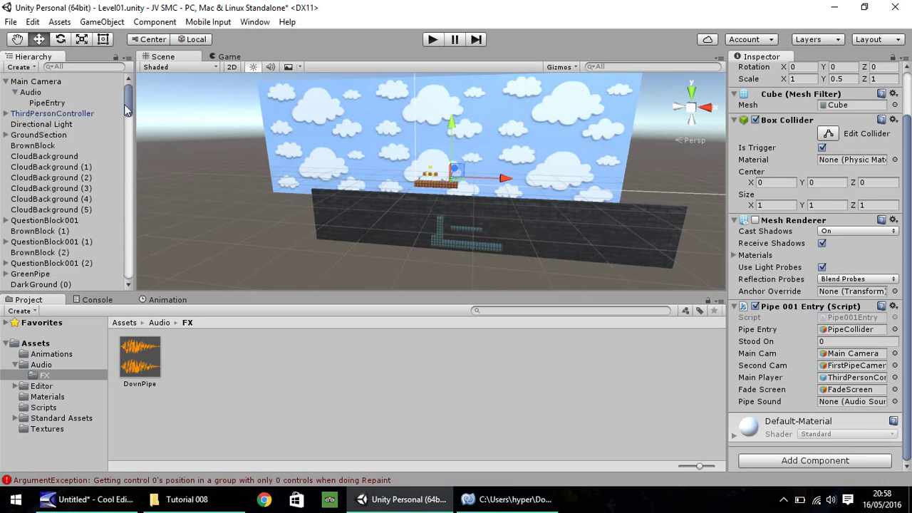
drag(41, 103, 837, 406)
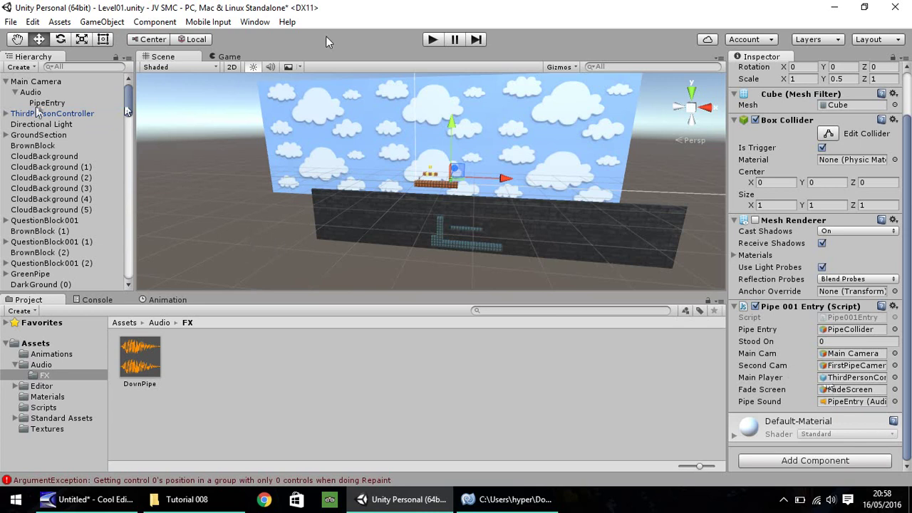
- Play-test going down the green pipe, then stop and check the Console's MissingMethodException errors
click(432, 40)
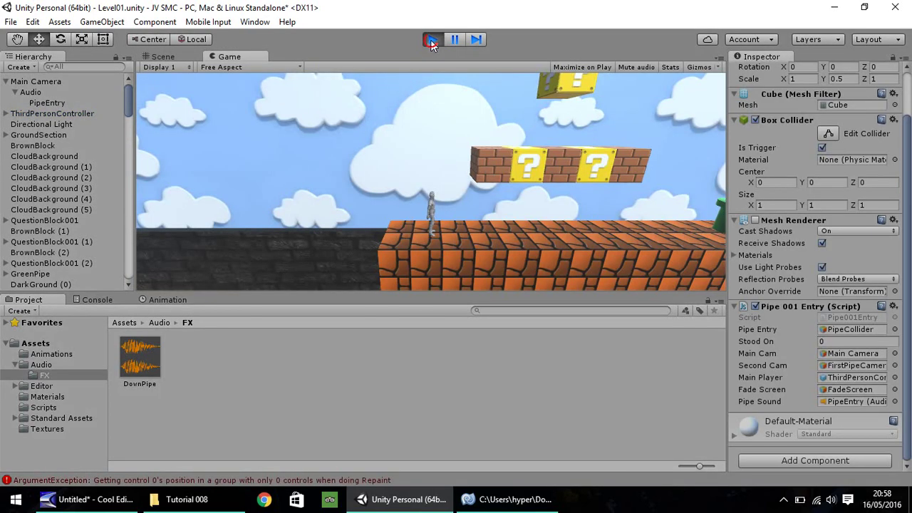
key(space)
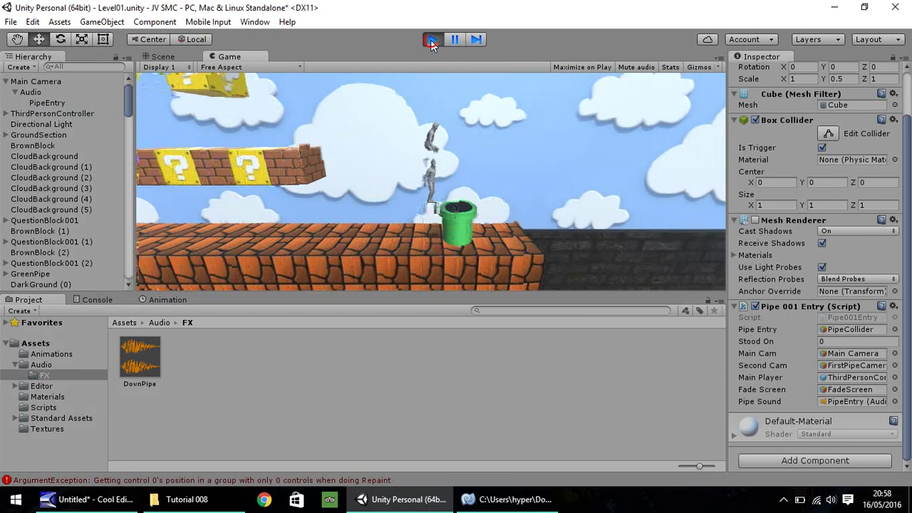
key(Down)
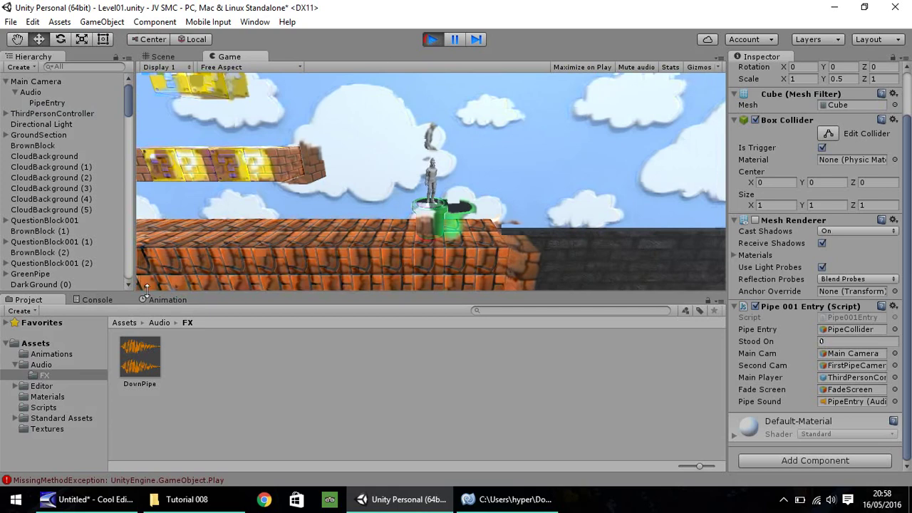
click(431, 39)
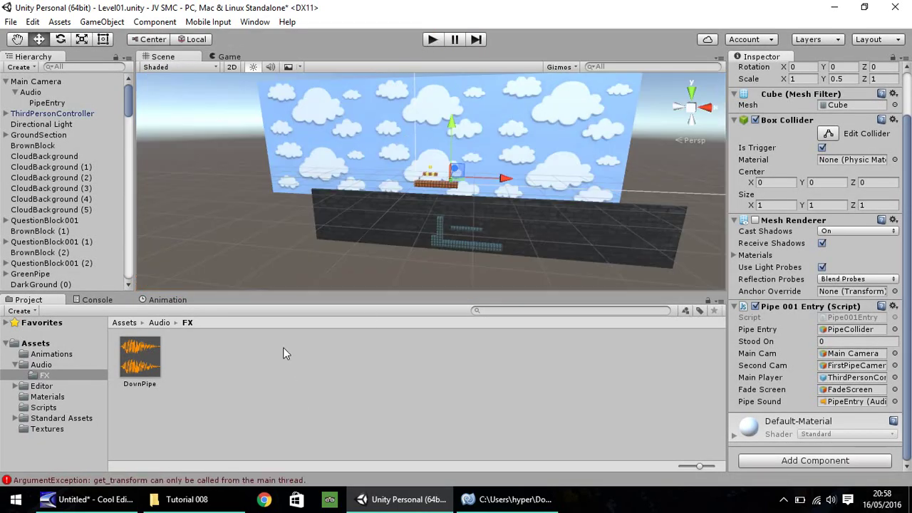
click(93, 300)
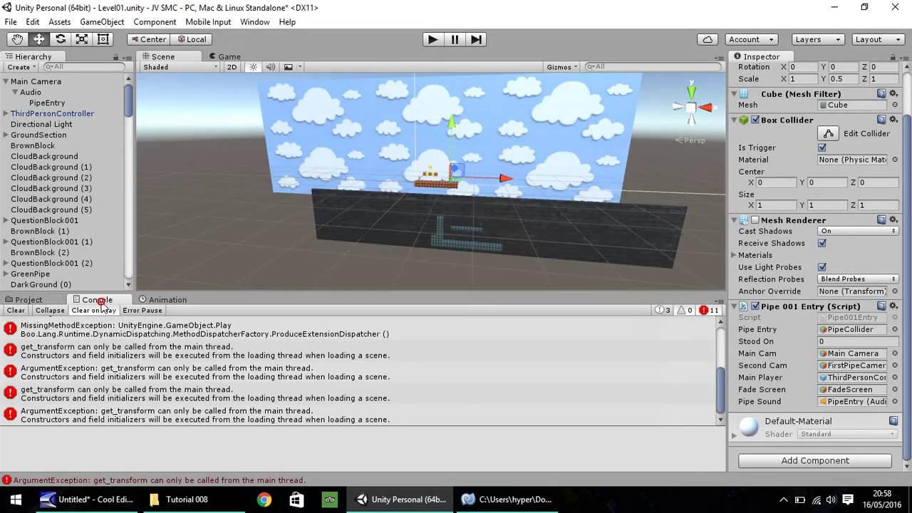
- Change PipeEntry.Play(); to PipeSound.Play(); in Pipe001Entry.js, save, and let Unity recompile
click(25, 315)
click(499, 500)
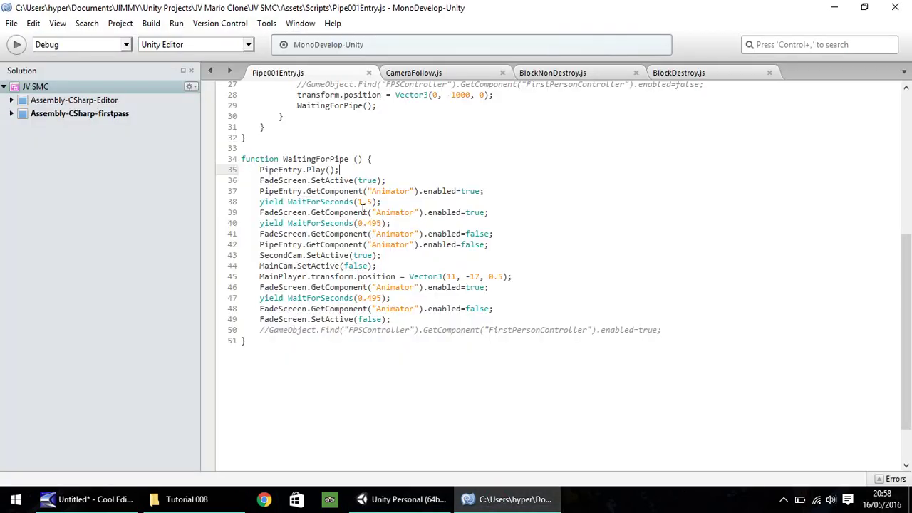
scroll(361, 192, up, 9)
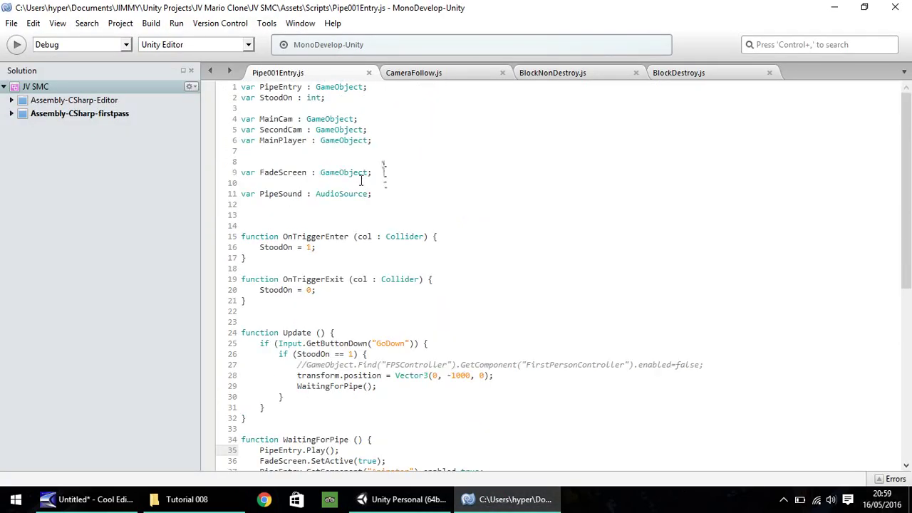
scroll(342, 276, down, 9)
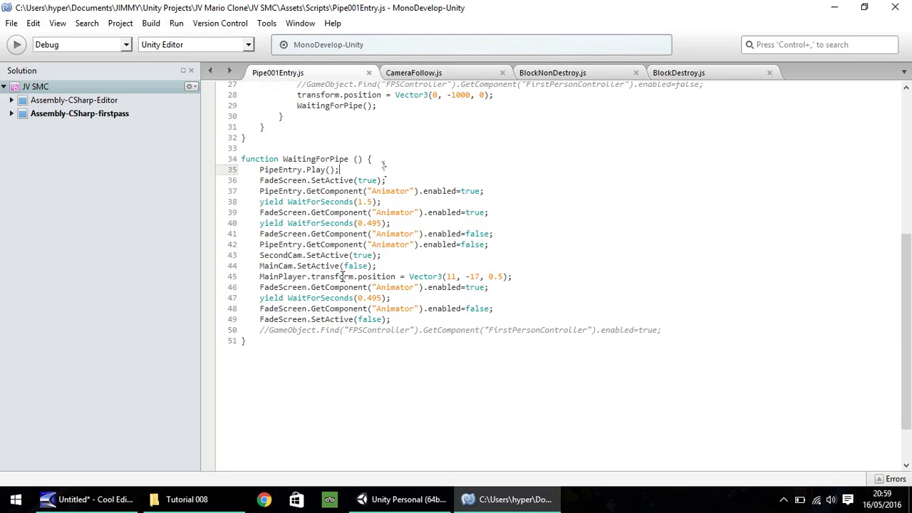
drag(277, 169, 303, 168)
text(Sound)
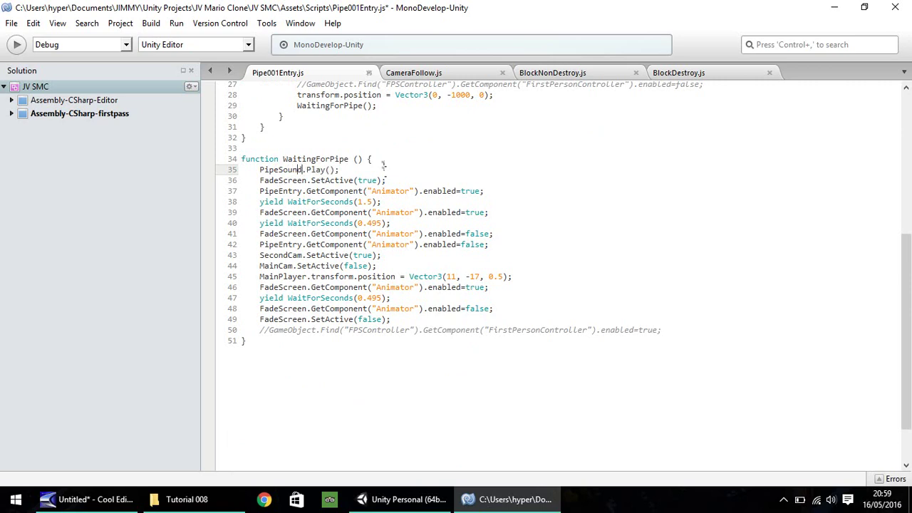
key(ctrl+s)
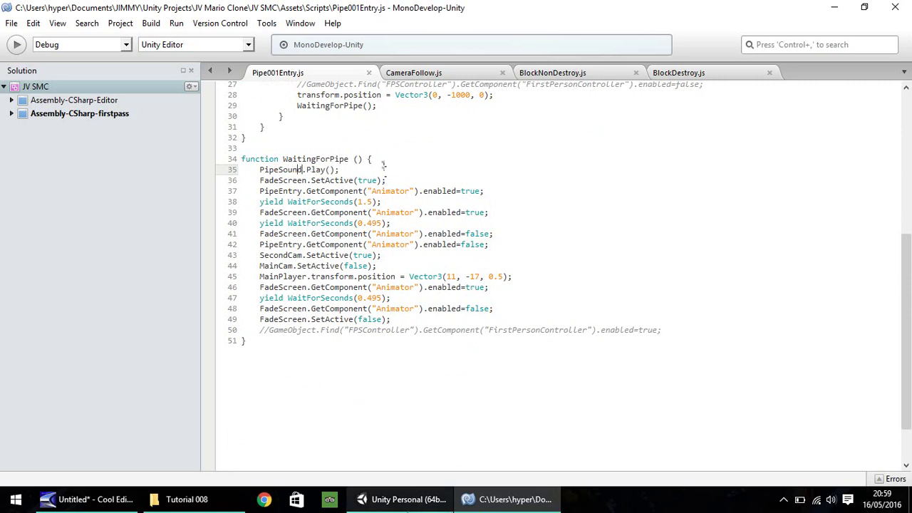
click(403, 499)
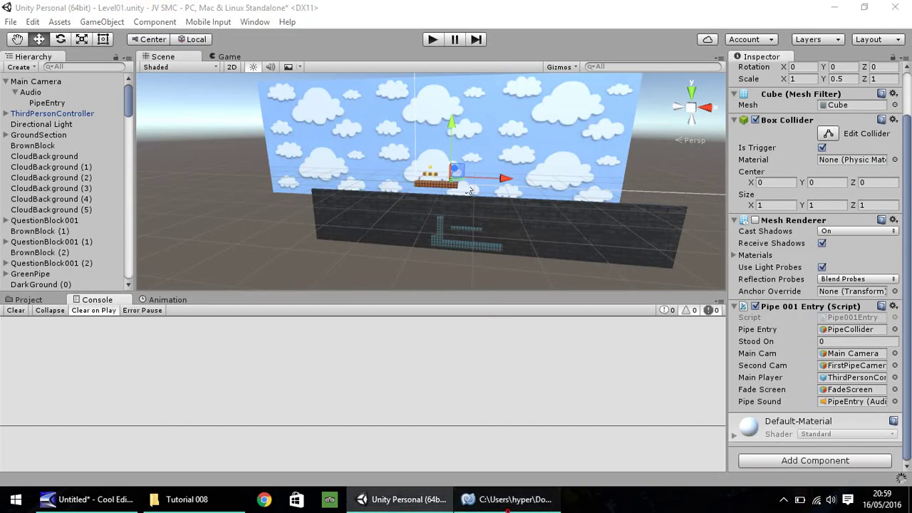
click(507, 499)
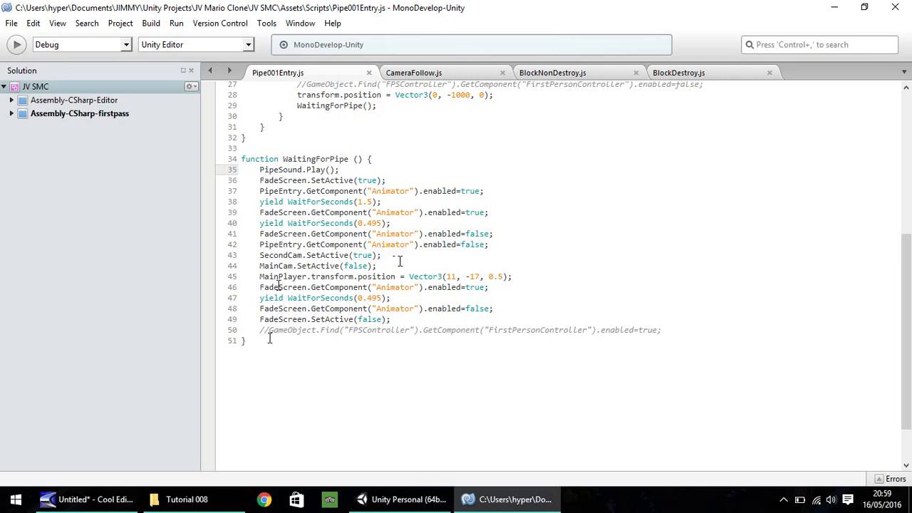
click(390, 496)
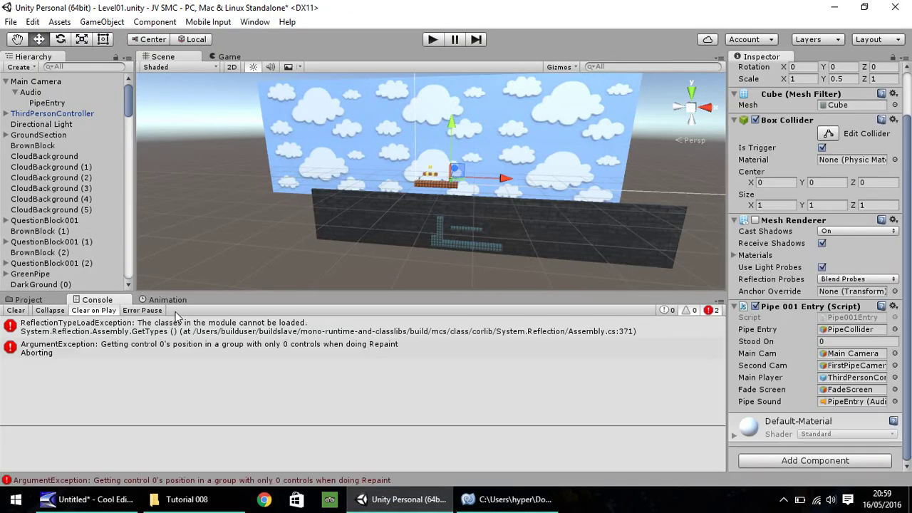
- Clear the Console and rerun the game, dropping through the pipe into the underground room
click(20, 313)
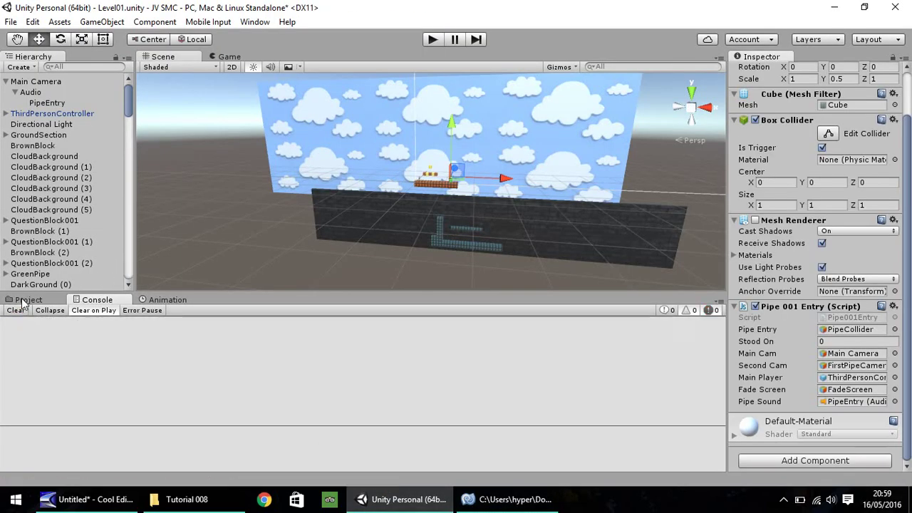
click(23, 299)
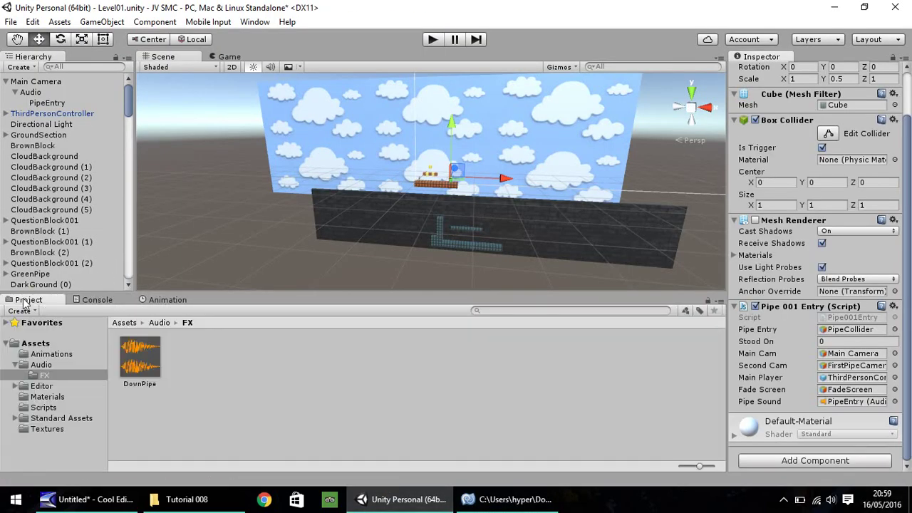
click(431, 41)
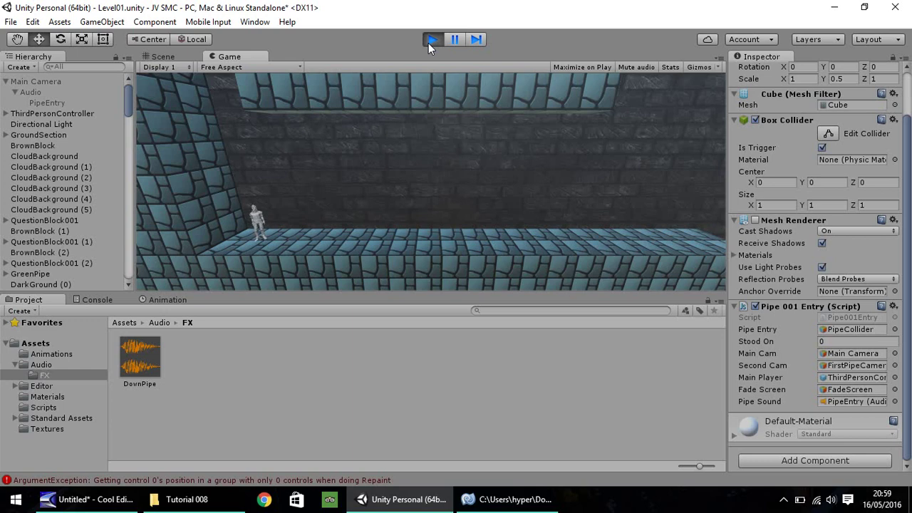
click(428, 43)
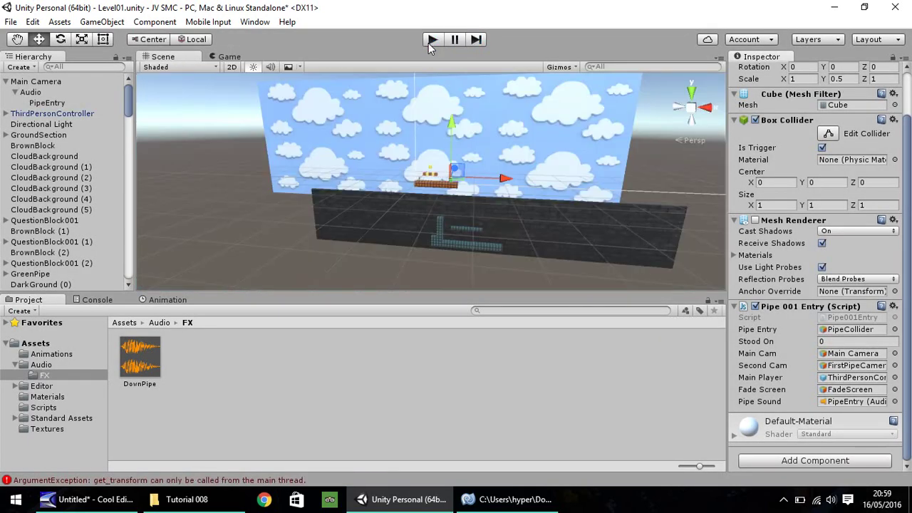